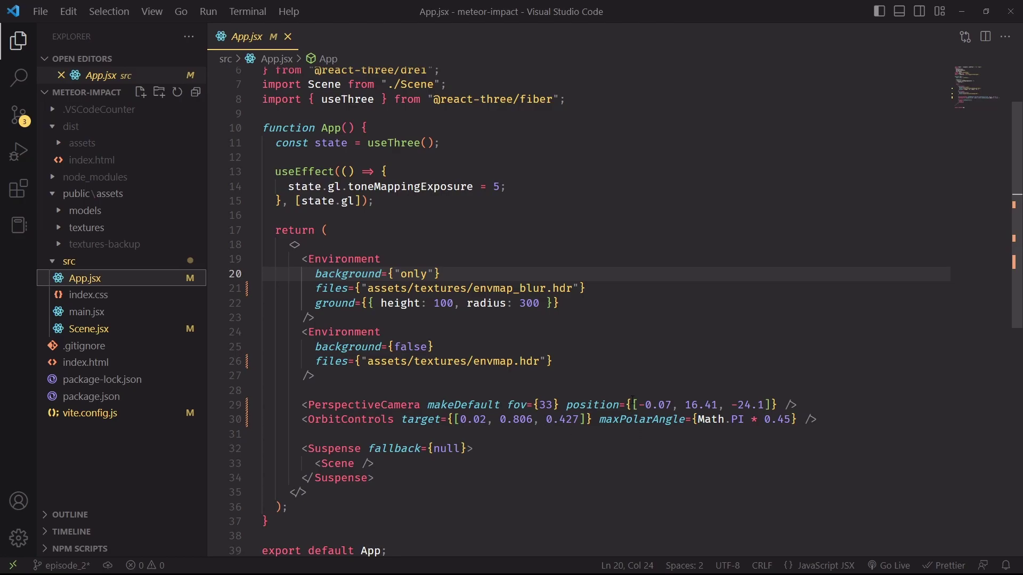
- Highlight the camera position and orbit target arrays in App.jsx and peek the environment-path diff
{"action": "left_click_drag", "start_coordinate": [632, 405], "coordinate": [772, 404]}
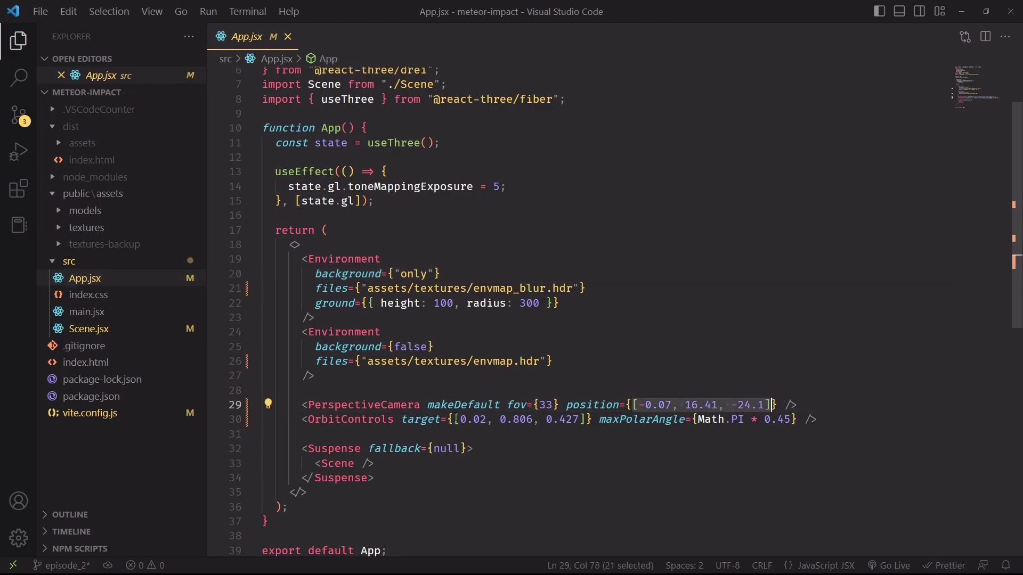
{"action": "left_click_drag", "start_coordinate": [454, 419], "coordinate": [587, 419]}
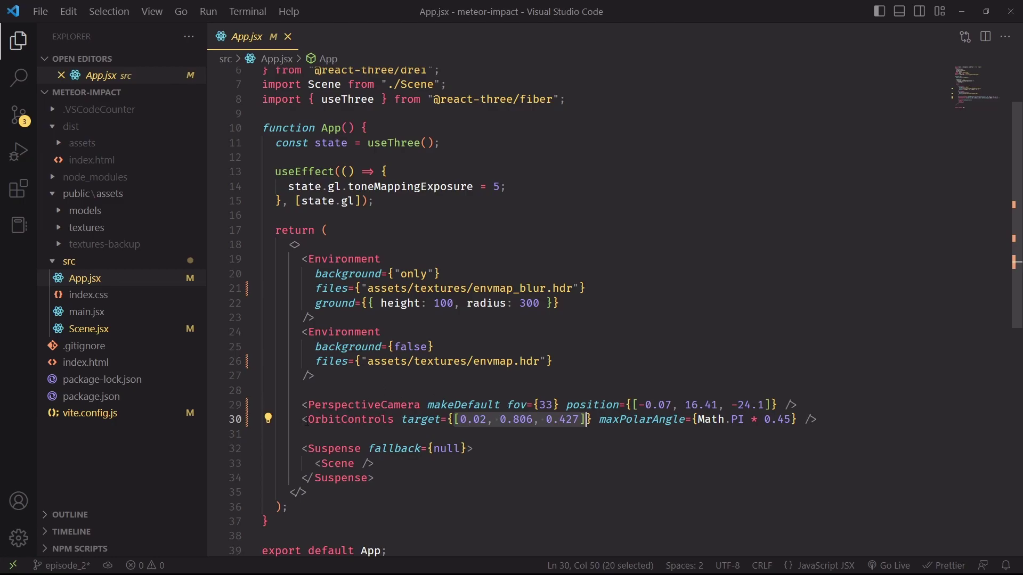
{"action": "left_click", "coordinate": [246, 292]}
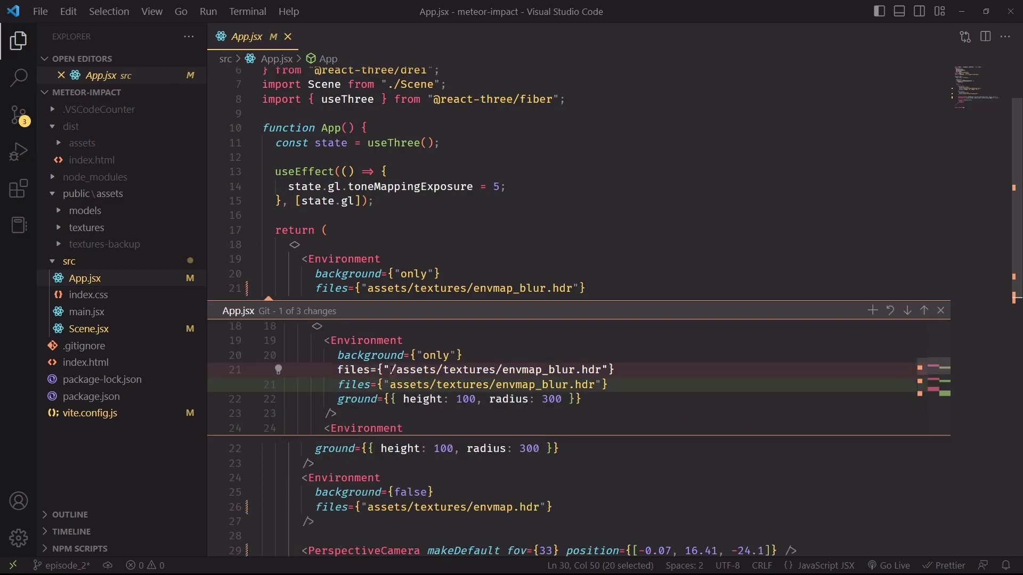
{"action": "left_click", "coordinate": [408, 234]}
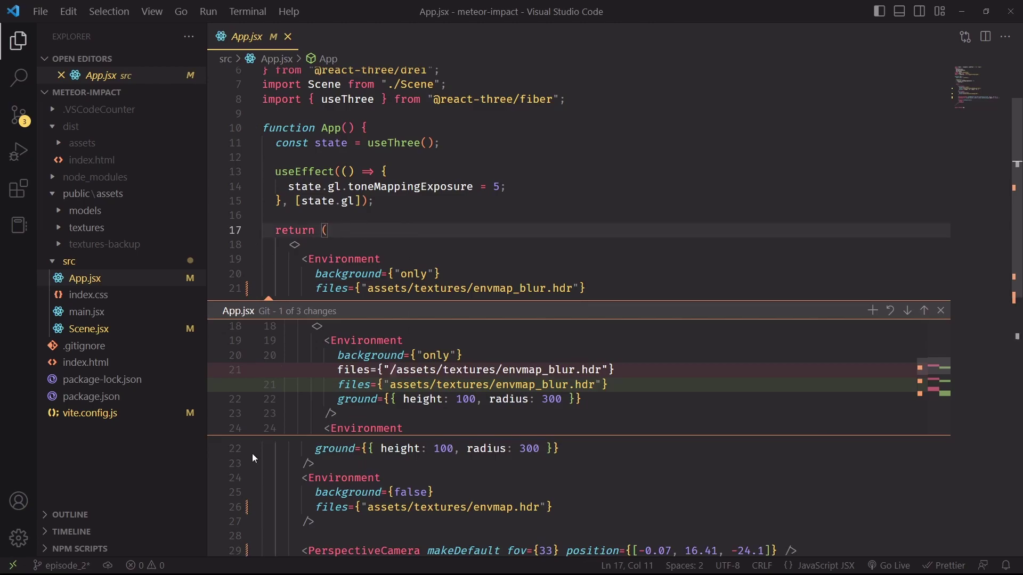
- Review the old slash-prefixed texture-path diffs in Scene.jsx, then bring up vite.config.js
{"action": "left_click", "coordinate": [107, 329]}
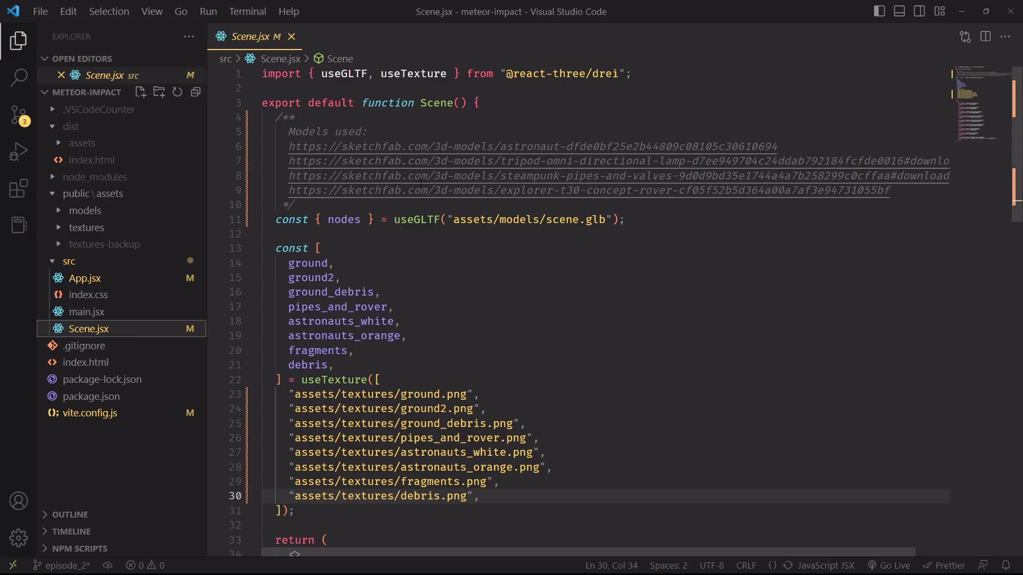
{"action": "scroll", "coordinate": [361, 377], "scroll_direction": "down", "scroll_amount": 2}
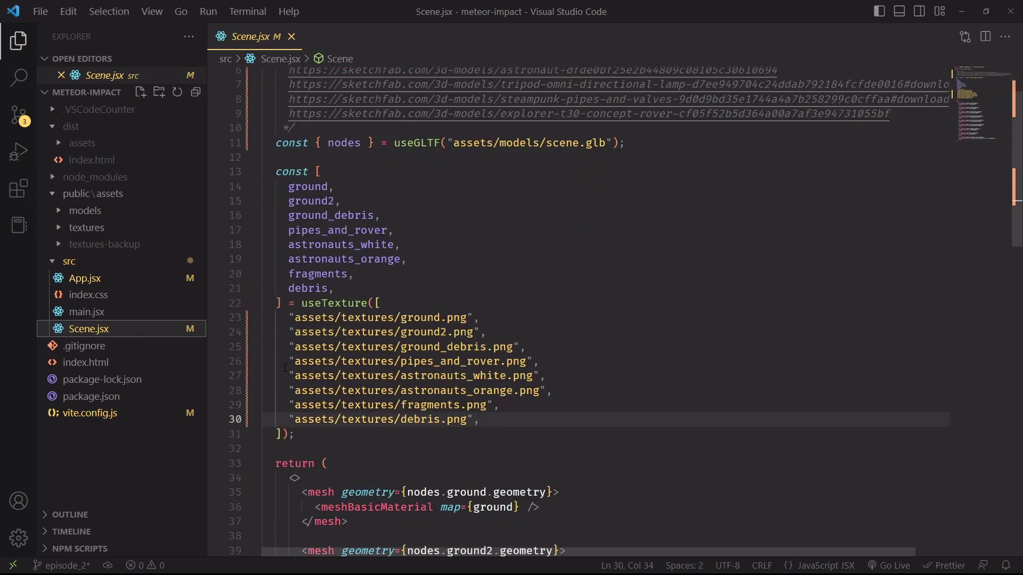
{"action": "left_click", "coordinate": [246, 369]}
{"action": "left_click", "coordinate": [271, 326]}
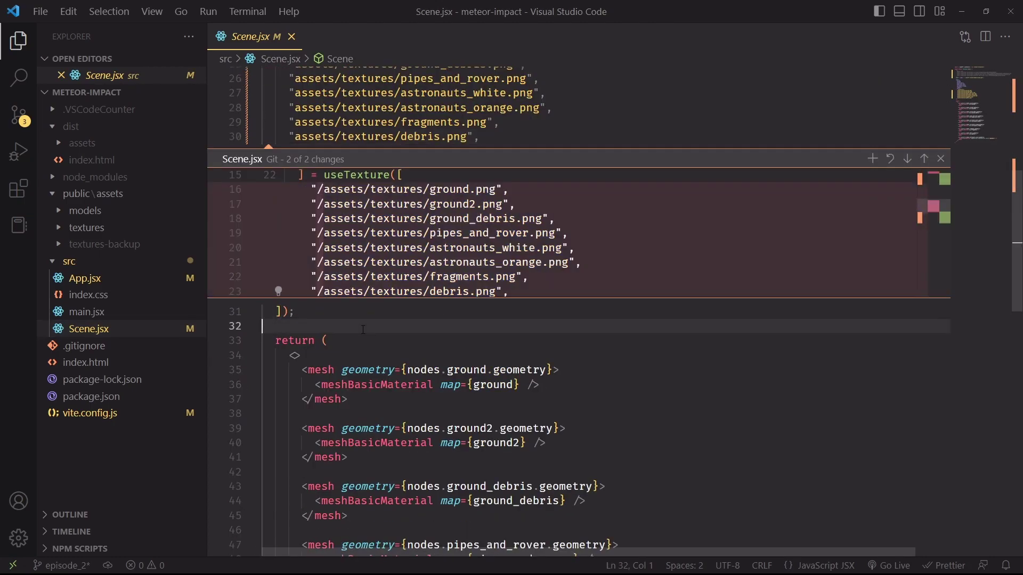
{"action": "left_click", "coordinate": [125, 416]}
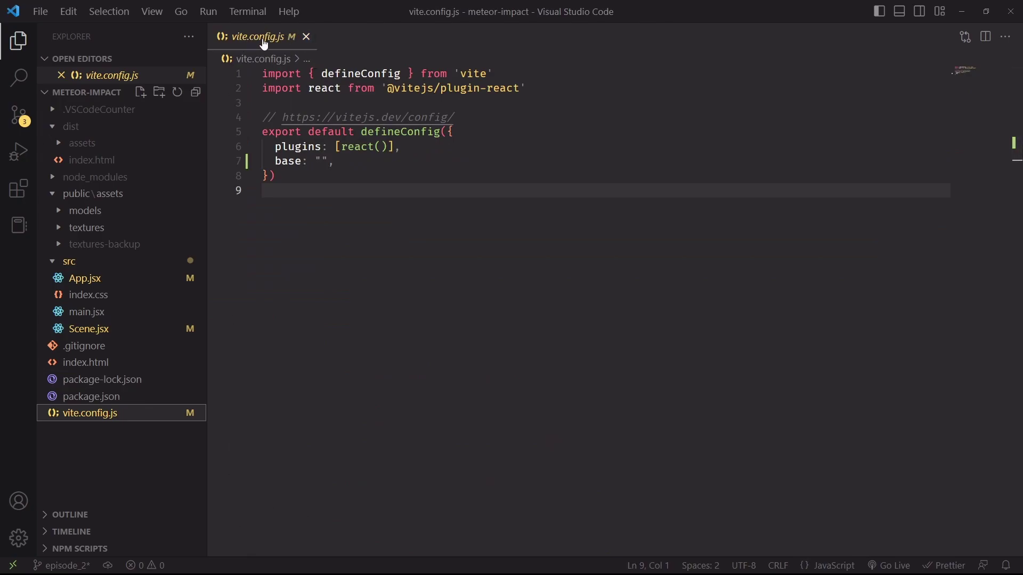
- Highlight the empty base setting on line 7 of vite.config.js
{"action": "left_click_drag", "start_coordinate": [335, 161], "coordinate": [231, 170]}
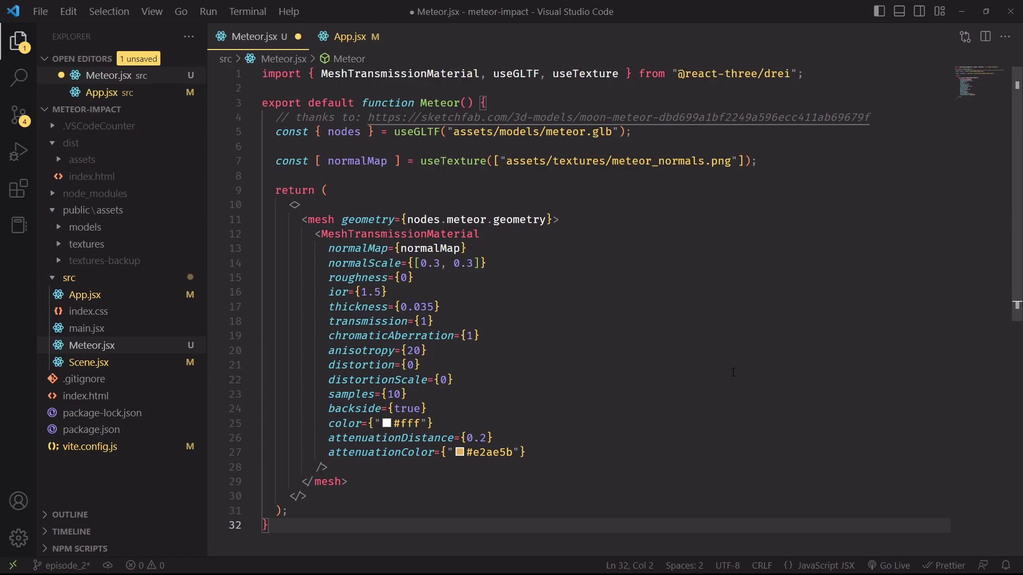
- Check the MeshEpoxyMaterial example, select Meteor.jsx's material props, and highlight <Meteor /> in App.jsx
{"action": "key", "text": "alt+Tab"}
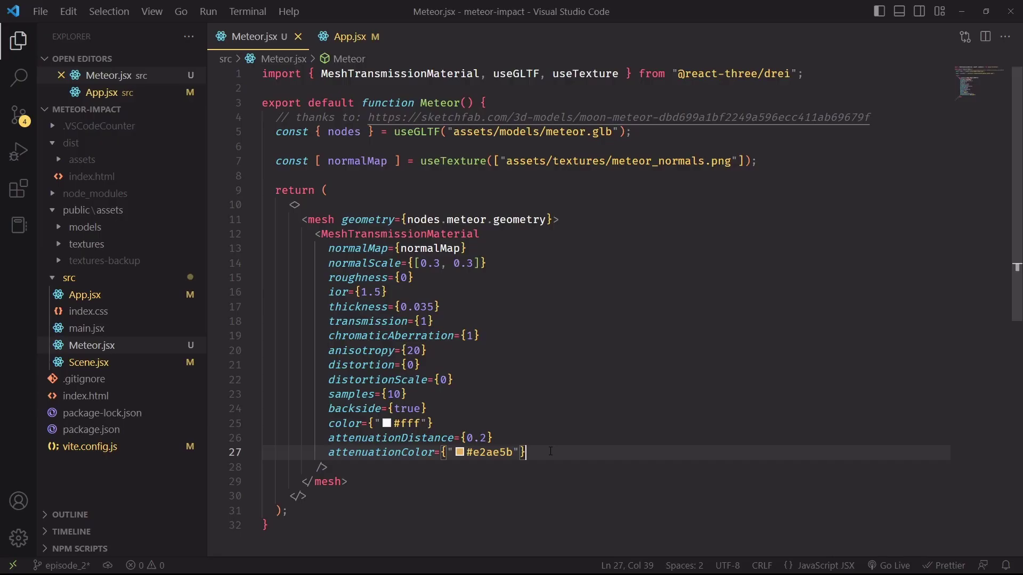
{"action": "left_click_drag", "start_coordinate": [526, 453], "coordinate": [229, 254]}
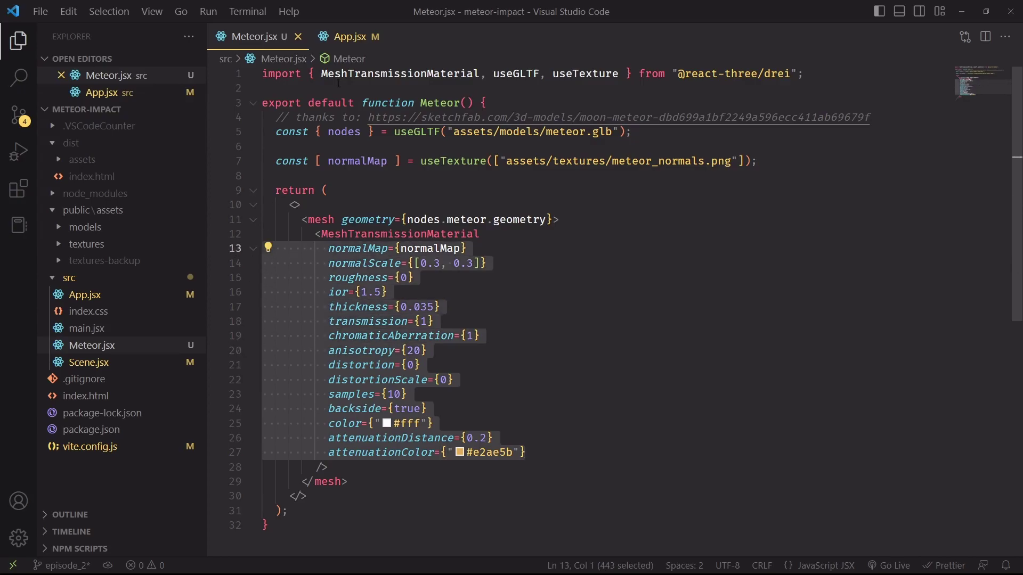
{"action": "left_click", "coordinate": [346, 36]}
{"action": "left_click_drag", "start_coordinate": [315, 492], "coordinate": [414, 497]}
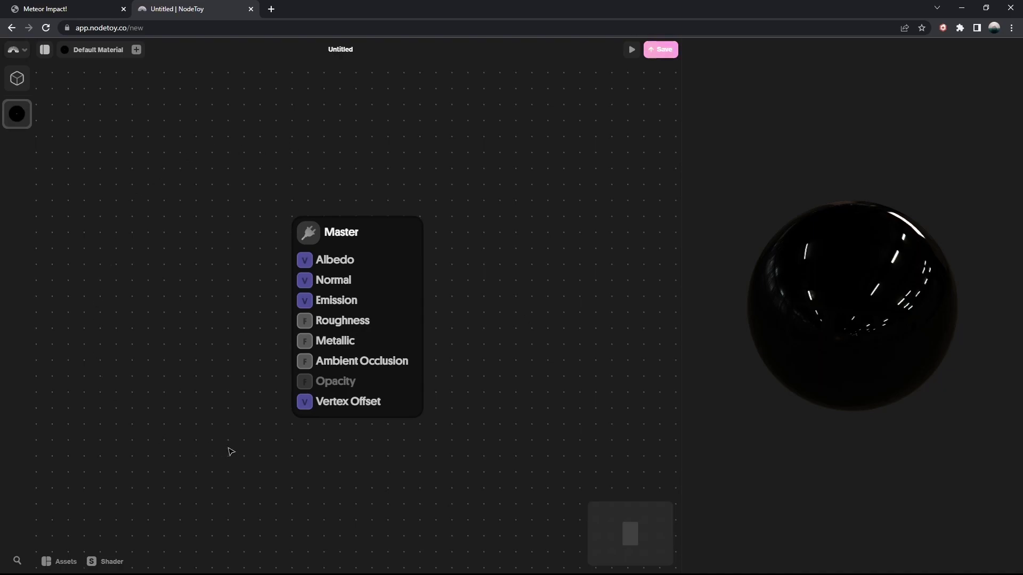
{"action": "scroll", "coordinate": [531, 327], "scroll_direction": "right", "scroll_amount": 1}
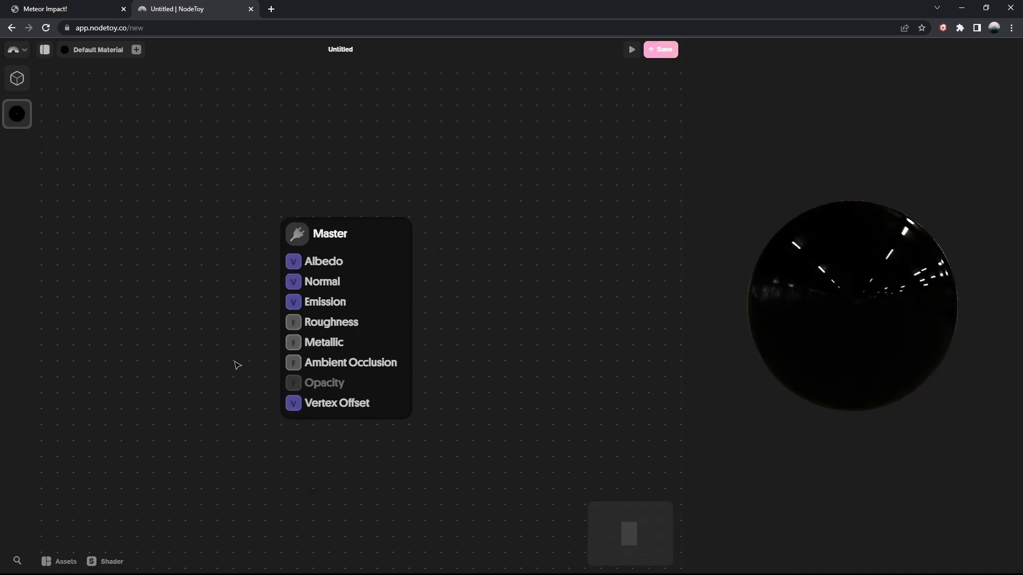
{"action": "scroll", "coordinate": [260, 361], "scroll_direction": "down", "scroll_amount": 3}
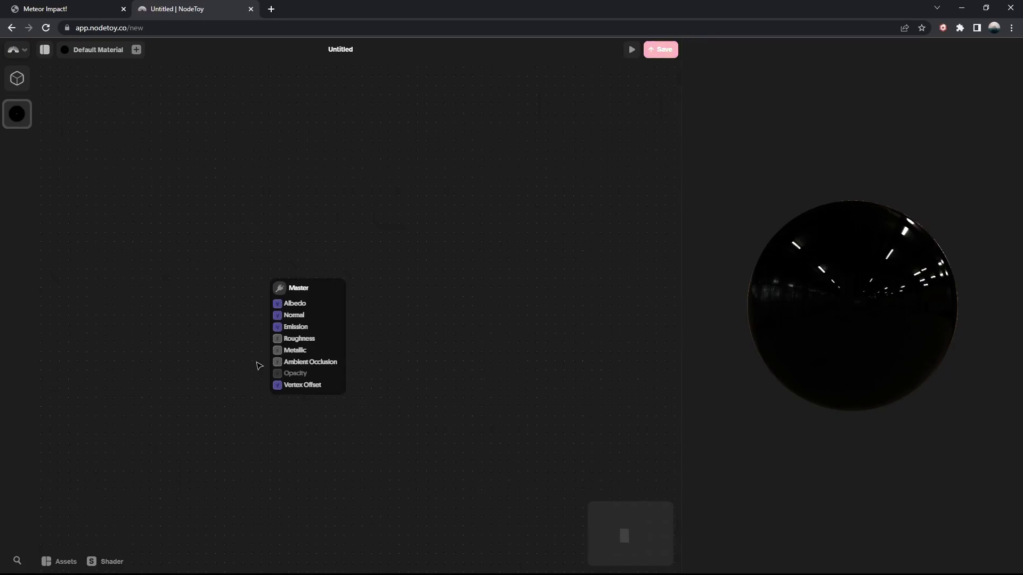
{"action": "scroll", "coordinate": [243, 374], "scroll_direction": "up", "scroll_amount": 3}
{"action": "left_click_drag", "start_coordinate": [262, 354], "coordinate": [237, 362]}
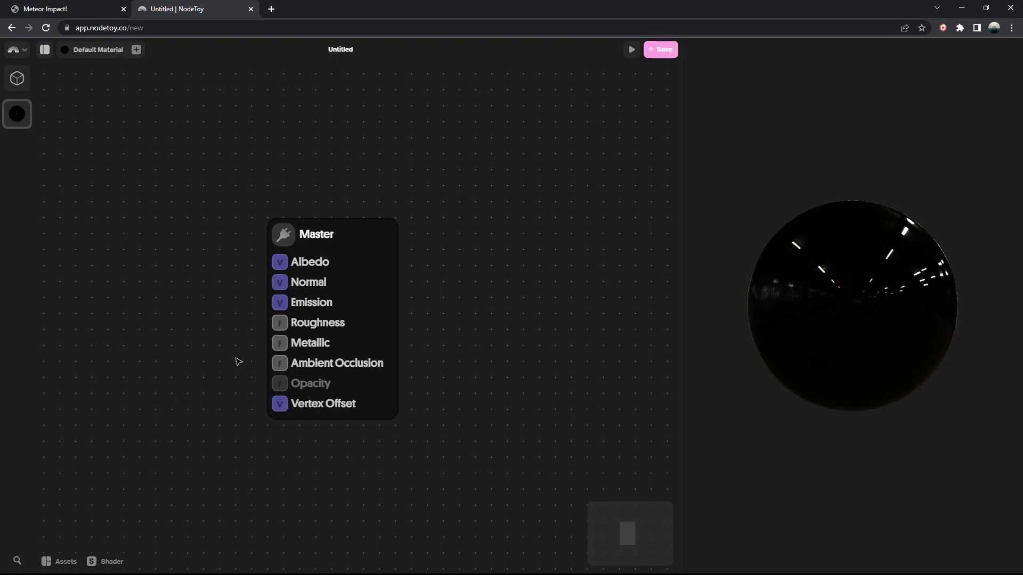
{"action": "left_click_drag", "start_coordinate": [238, 362], "coordinate": [401, 353]}
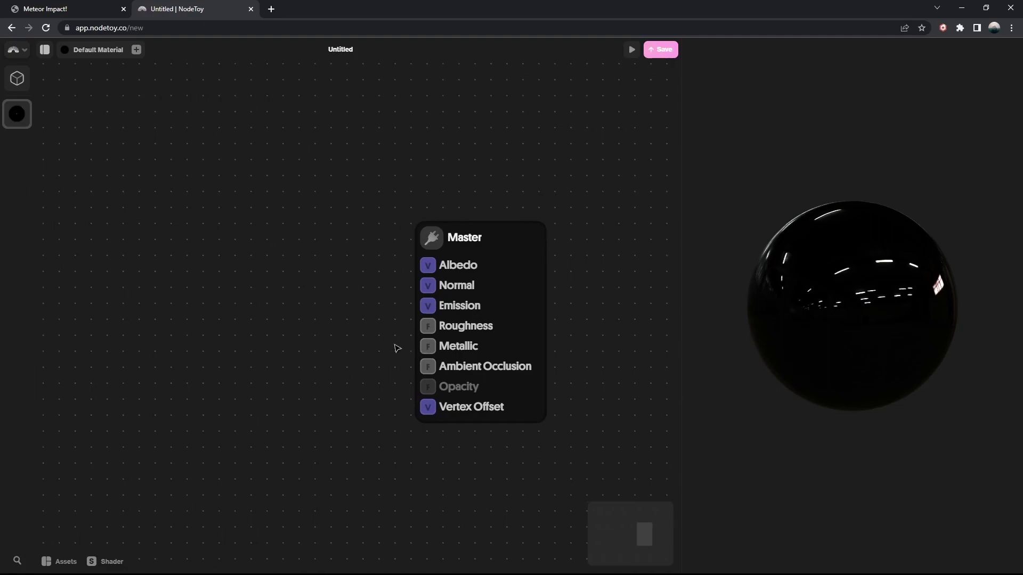
- Add a Color node, pick a red, and wire its RGBA output into the Master's Albedo
{"action": "key", "text": "space"}
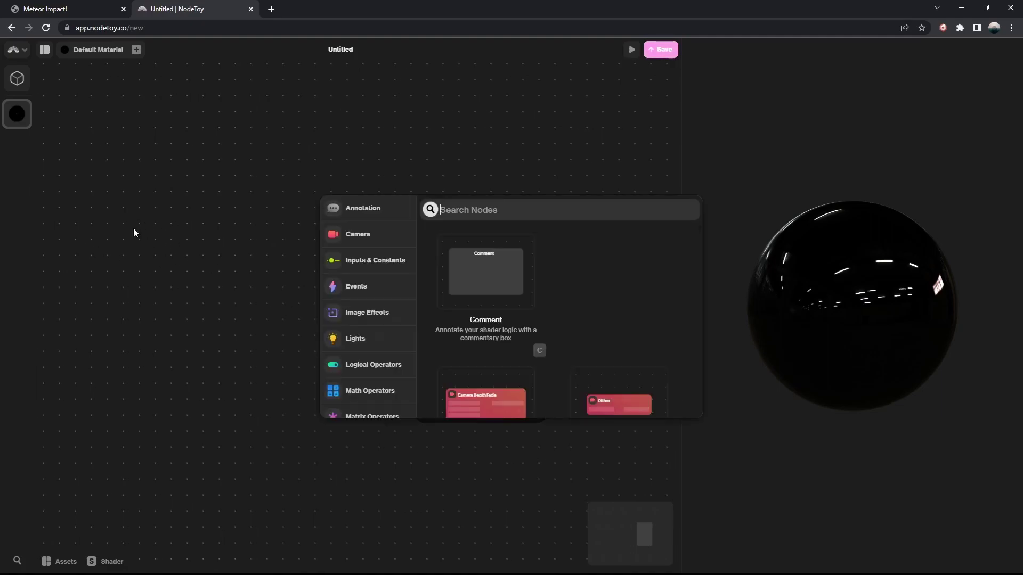
{"action": "type", "text": "col"}
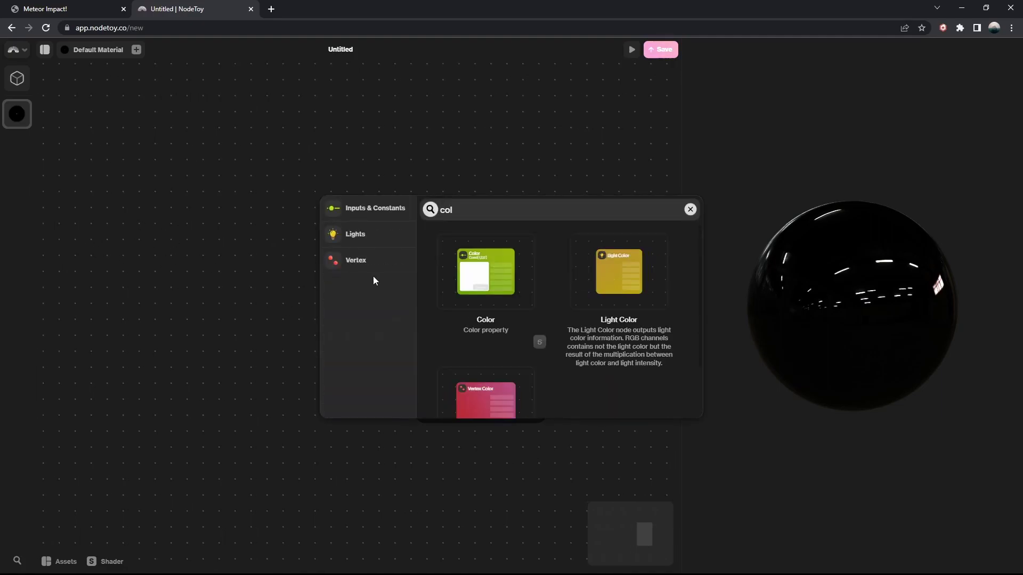
{"action": "left_click", "coordinate": [451, 276]}
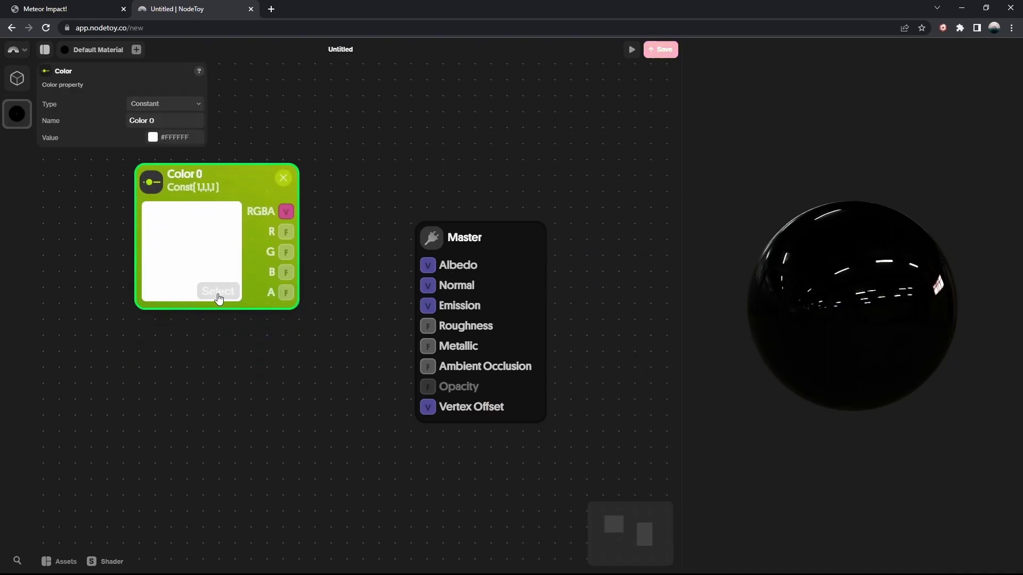
{"action": "left_click", "coordinate": [207, 296]}
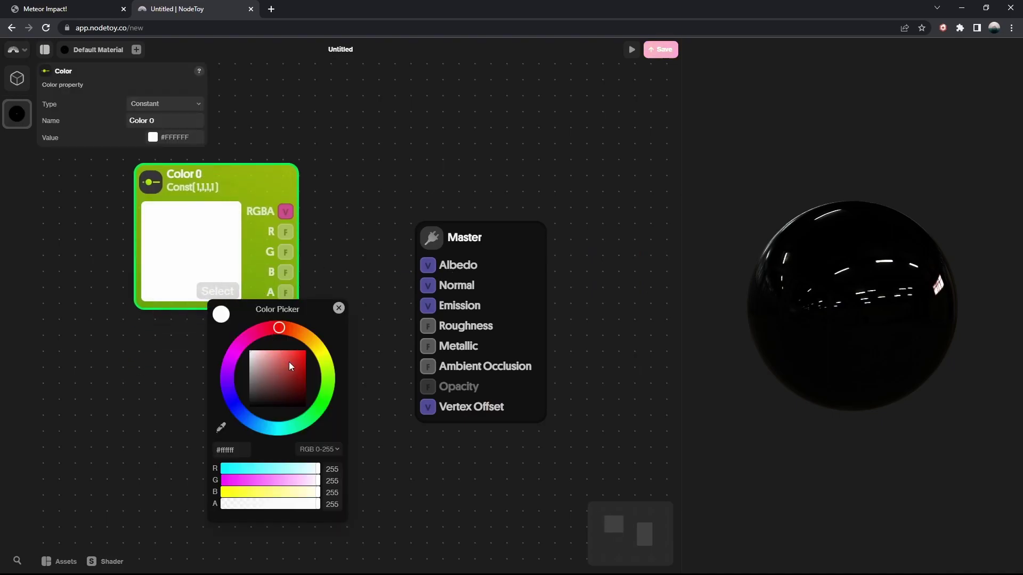
{"action": "left_click_drag", "start_coordinate": [290, 366], "coordinate": [290, 354]}
{"action": "left_click", "coordinate": [346, 229]}
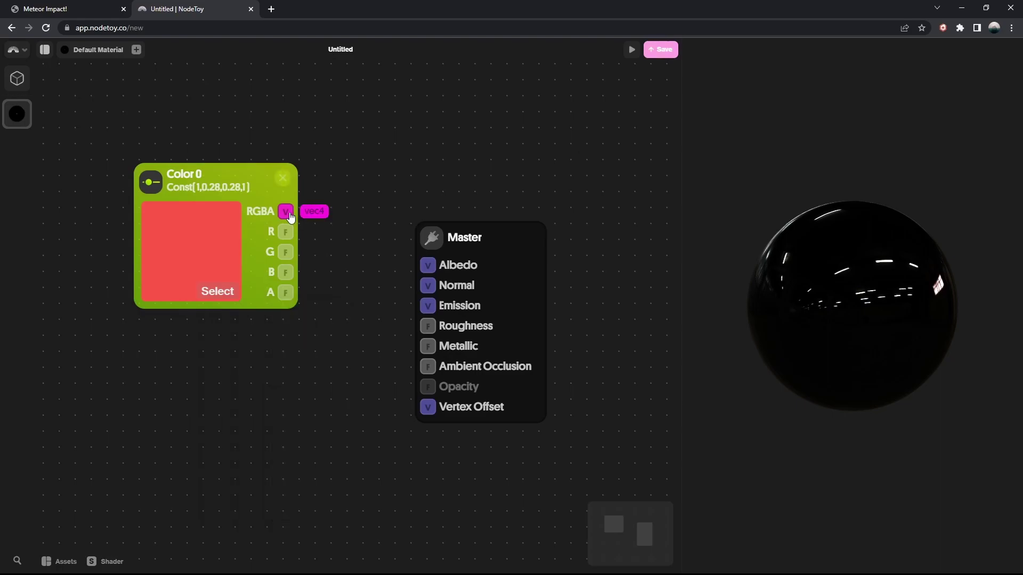
{"action": "left_click_drag", "start_coordinate": [291, 214], "coordinate": [429, 270]}
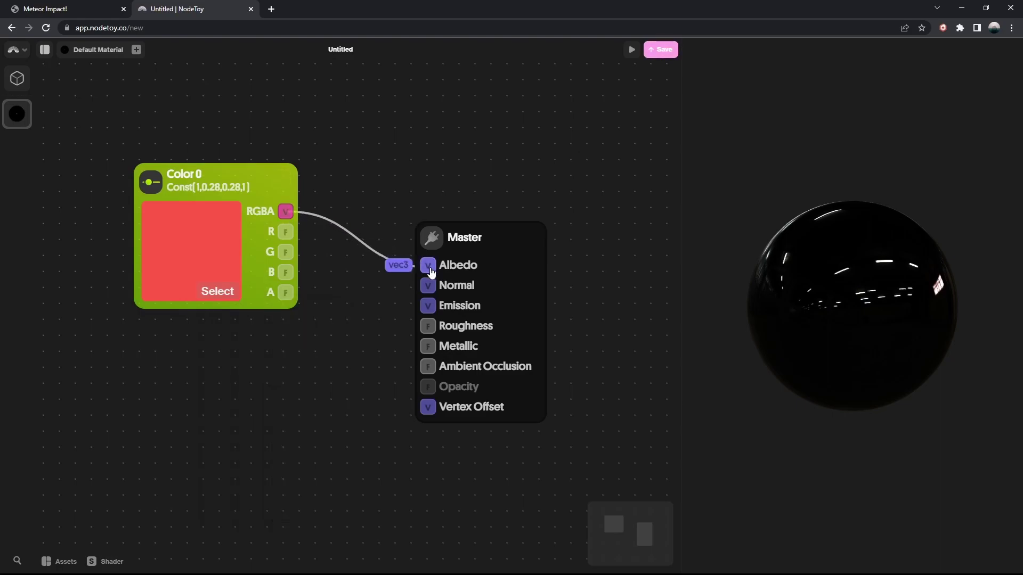
{"action": "left_click_drag", "start_coordinate": [431, 272], "coordinate": [429, 266]}
{"action": "left_click", "coordinate": [521, 258]}
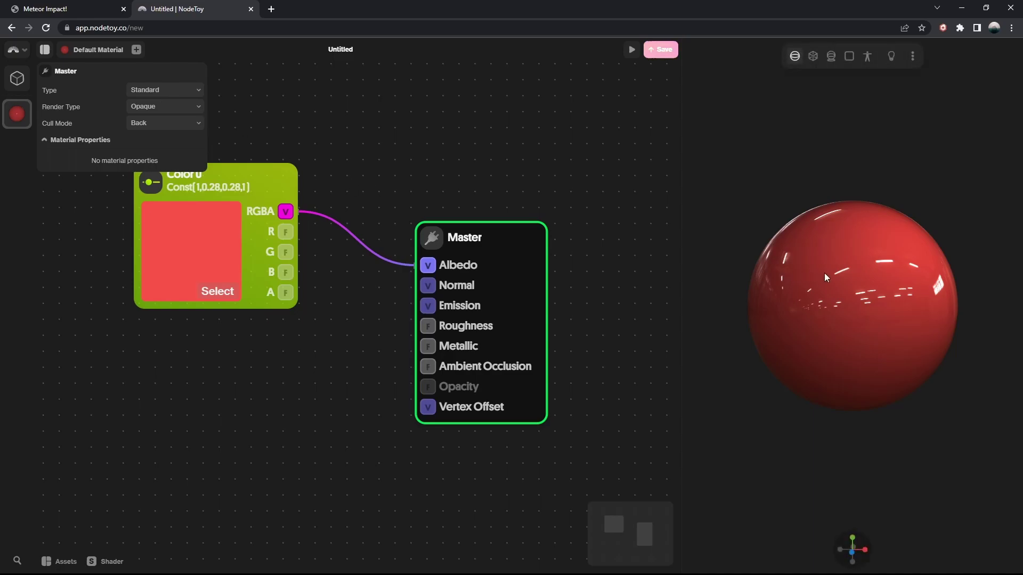
{"action": "left_click_drag", "start_coordinate": [889, 315], "coordinate": [750, 312]}
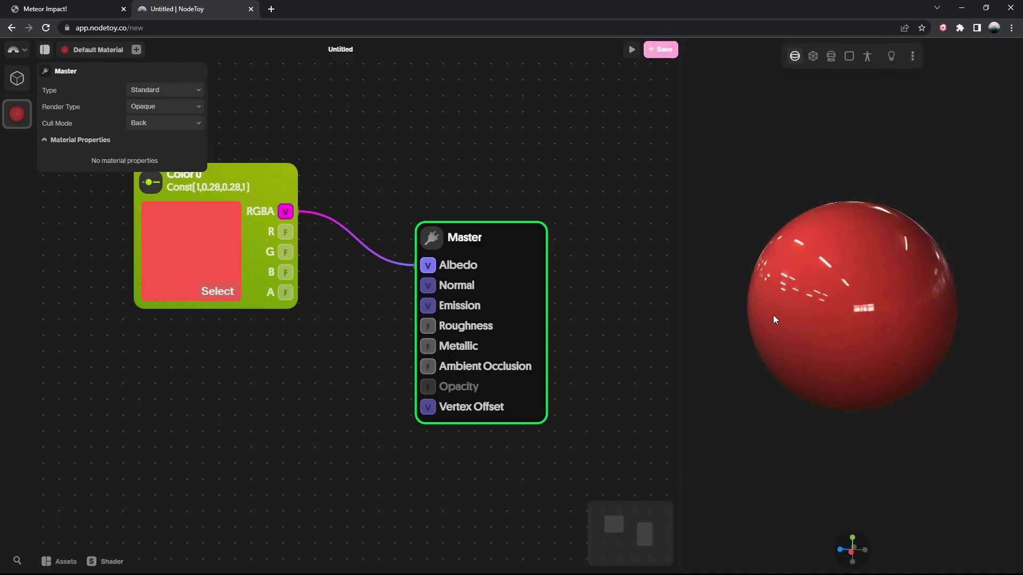
- Shift Color 0 from red to orange #FF8646 and inspect the orange preview sphere
{"action": "left_click", "coordinate": [226, 297]}
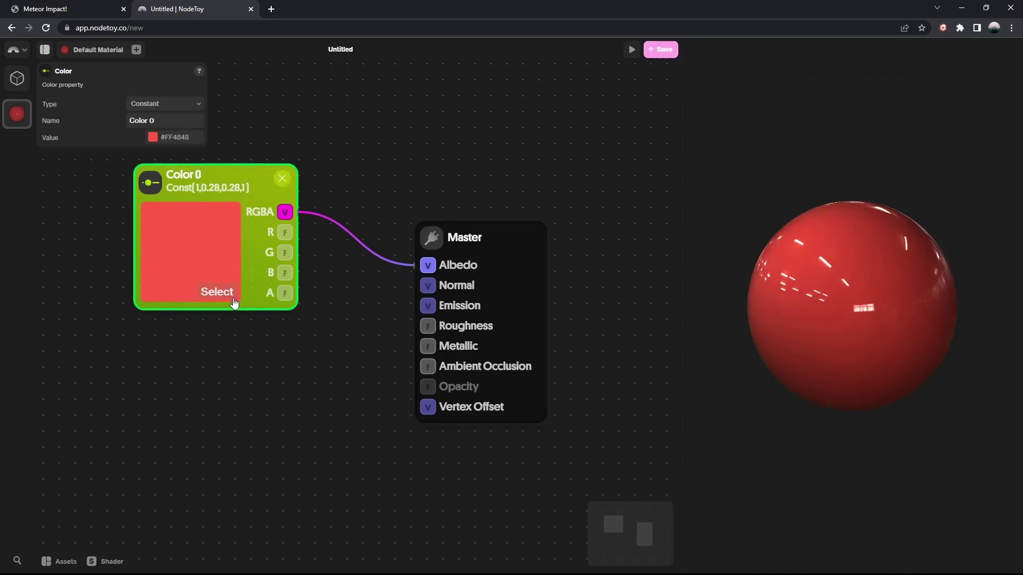
{"action": "left_click", "coordinate": [216, 294]}
{"action": "left_click_drag", "start_coordinate": [300, 360], "coordinate": [304, 340]}
{"action": "left_click", "coordinate": [309, 328]}
{"action": "mouse_move", "coordinate": [862, 298]}
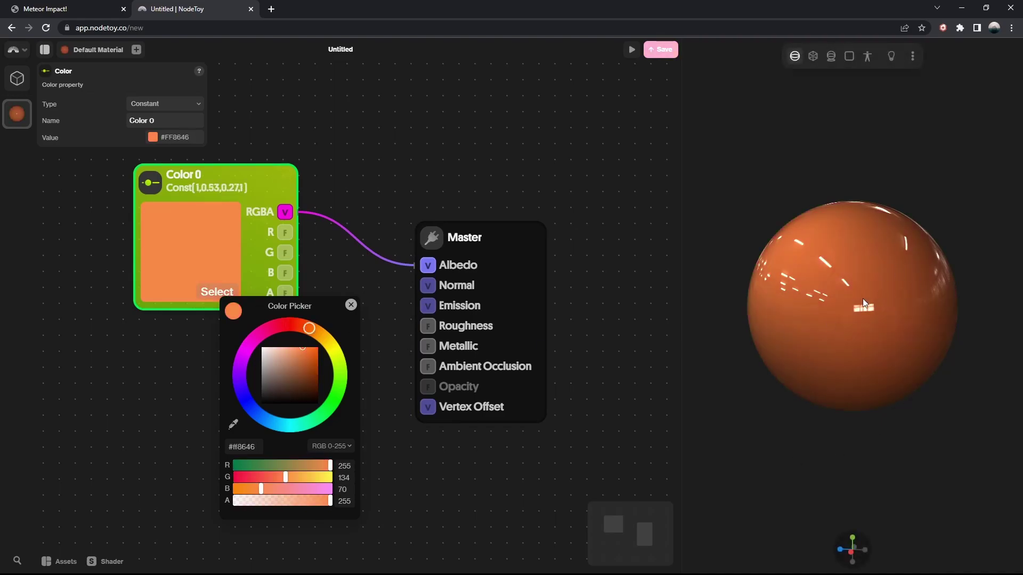
{"action": "left_click_drag", "start_coordinate": [794, 273], "coordinate": [873, 318]}
{"action": "left_click", "coordinate": [598, 312]}
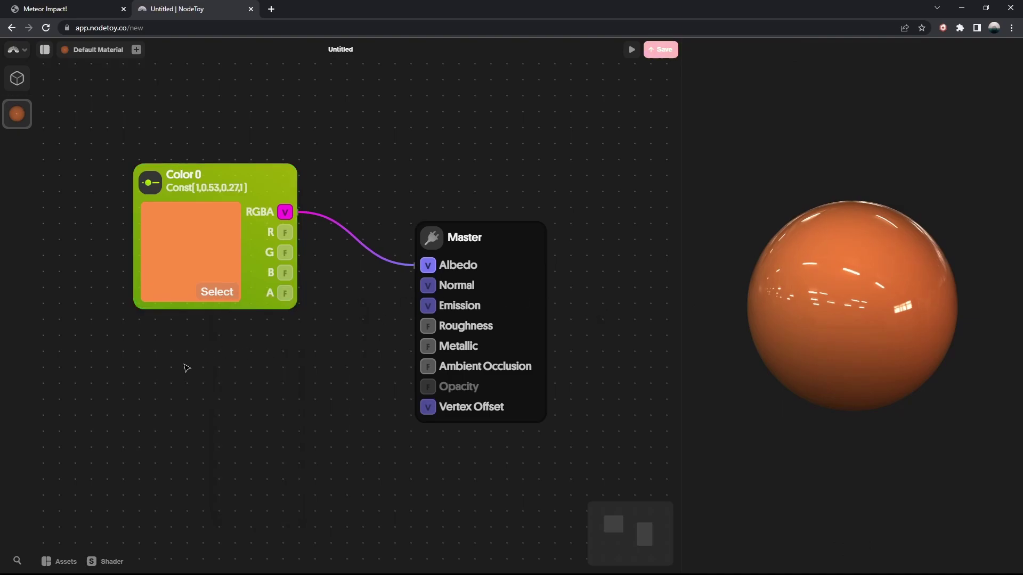
- Add a Float node below the Color node, wire it into Roughness, and set it to 1
{"action": "key", "text": "space"}
{"action": "type", "text": "flo"}
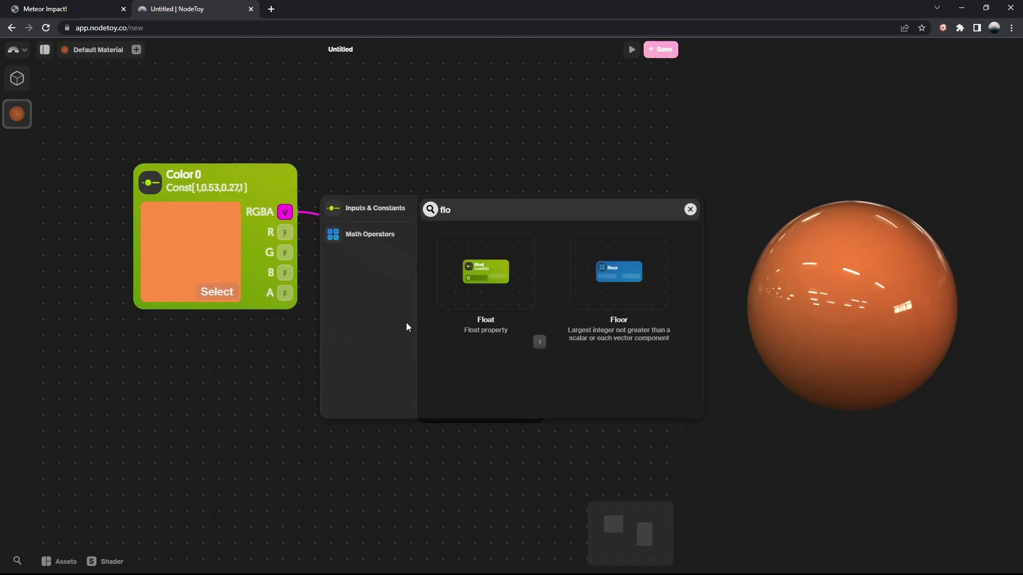
{"action": "key", "text": "Return"}
{"action": "left_click_drag", "start_coordinate": [245, 374], "coordinate": [194, 370]}
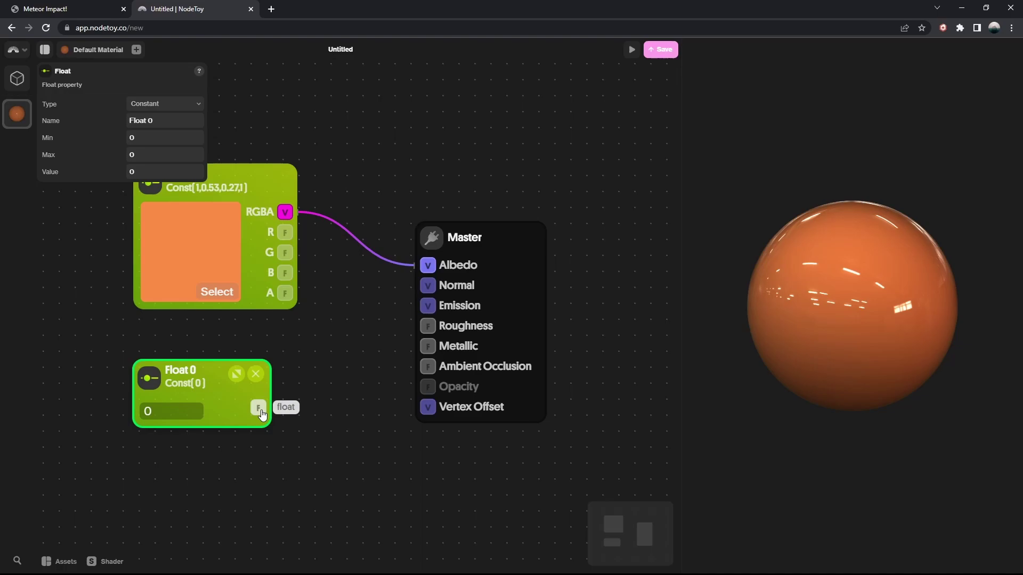
{"action": "left_click_drag", "start_coordinate": [261, 413], "coordinate": [426, 328]}
{"action": "left_click", "coordinate": [154, 413]}
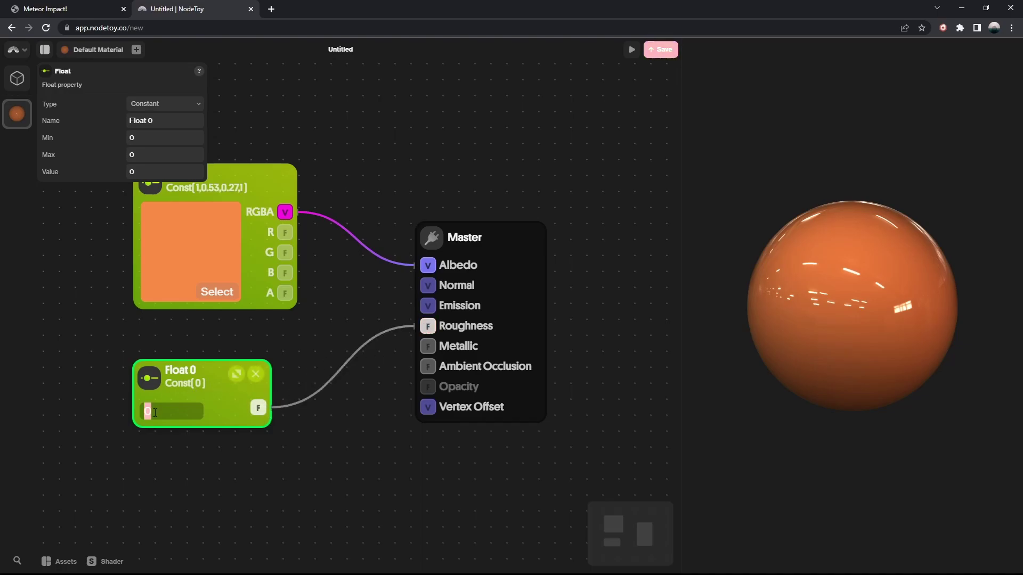
{"action": "type", "text": "1"}
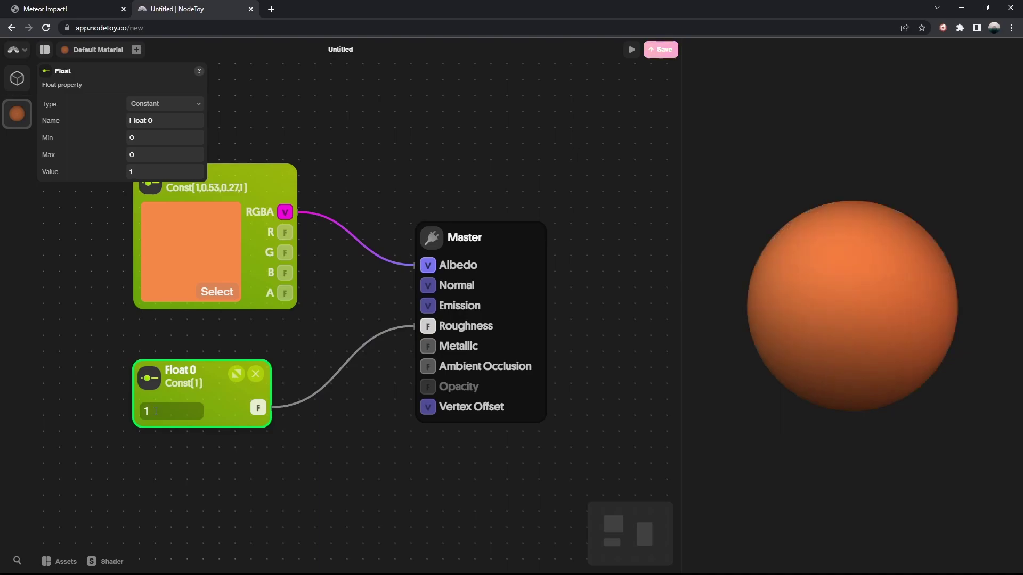
{"action": "mouse_move", "coordinate": [899, 340]}
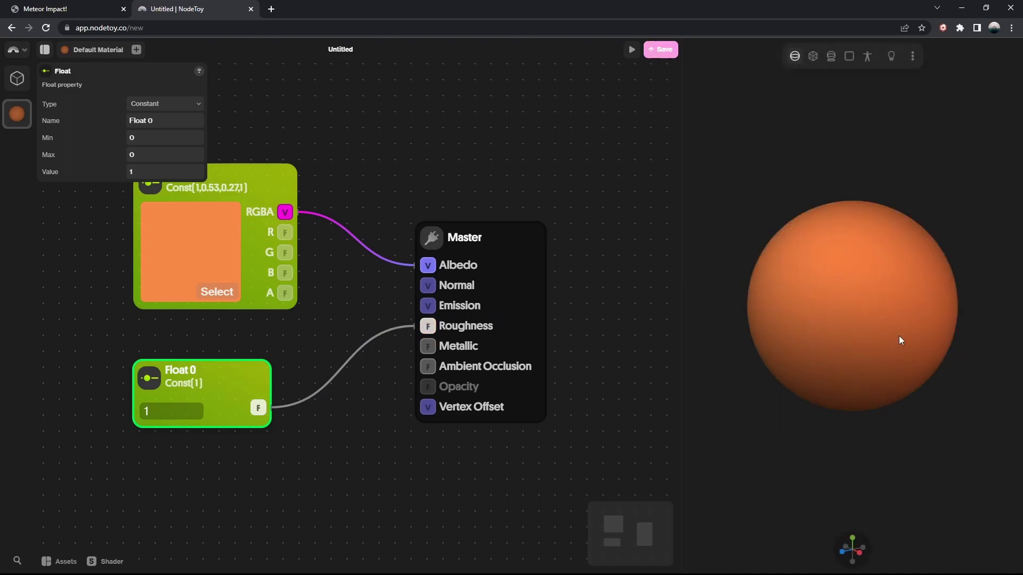
{"action": "mouse_move", "coordinate": [900, 336]}
{"action": "left_mouse_down"}
{"action": "mouse_move", "coordinate": [806, 328]}
{"action": "mouse_move", "coordinate": [881, 329]}
{"action": "left_mouse_up"}
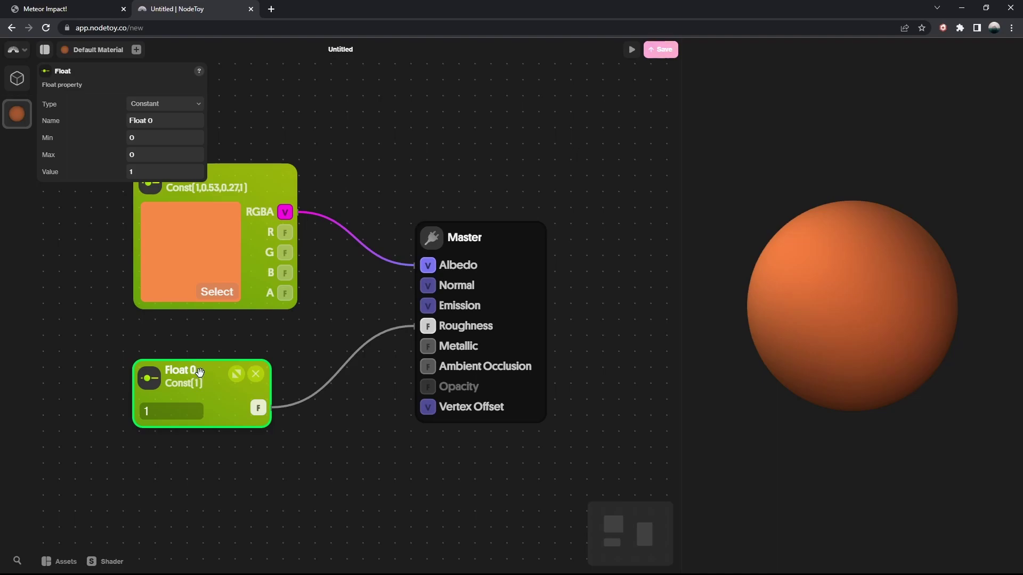
- Set the Float's maximum to 1 and lower the roughness value to 0.23
{"action": "left_click", "coordinate": [146, 158]}
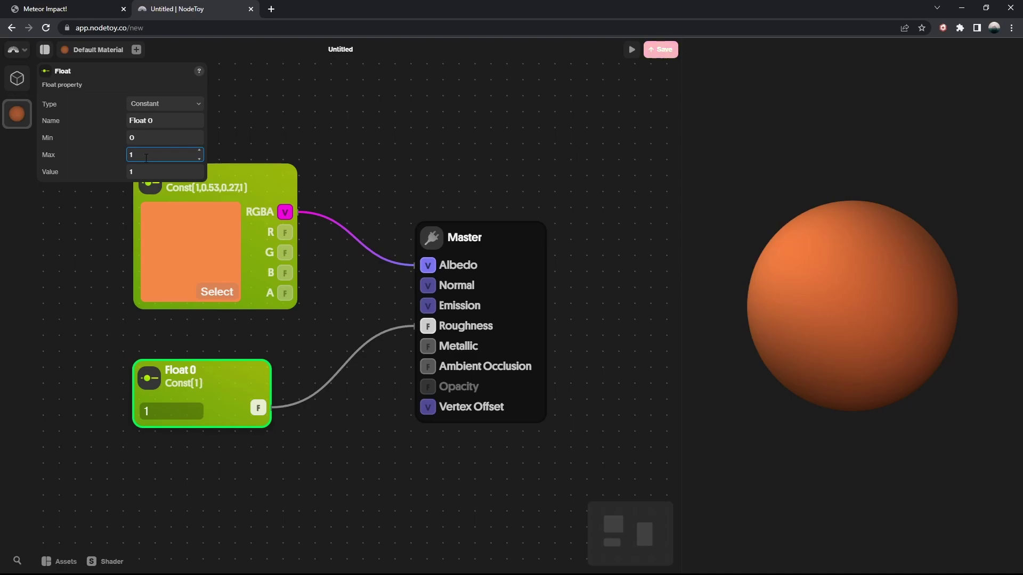
{"action": "left_click", "coordinate": [244, 368]}
{"action": "left_click_drag", "start_coordinate": [243, 374], "coordinate": [131, 414]}
{"action": "left_click_drag", "start_coordinate": [793, 321], "coordinate": [879, 311]}
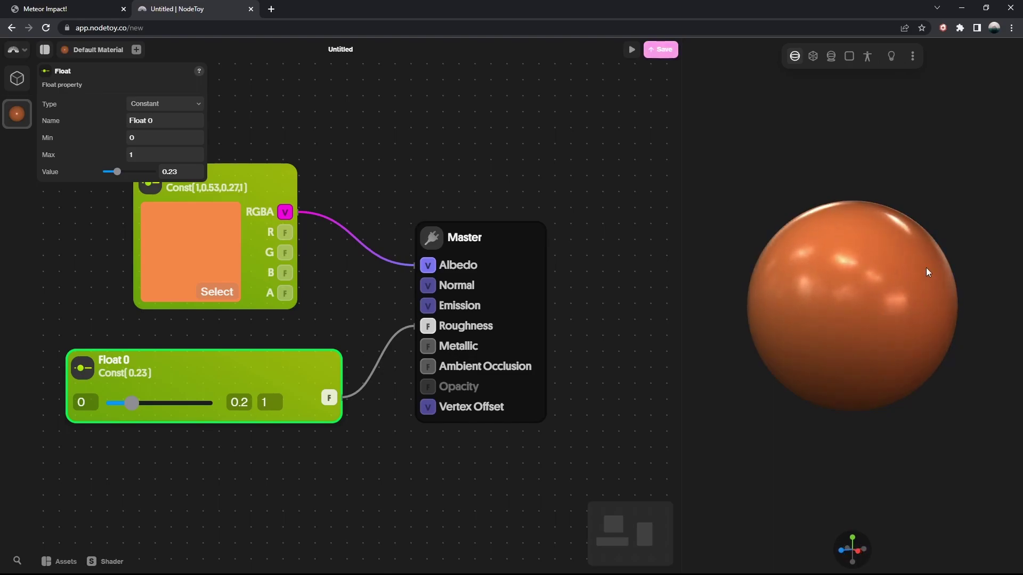
- Duplicate the Float as Float 1 driving Metallic at 1, and set Float 0 roughness to 0.37
{"action": "key", "text": "ctrl+c"}
{"action": "key", "text": "ctrl+v"}
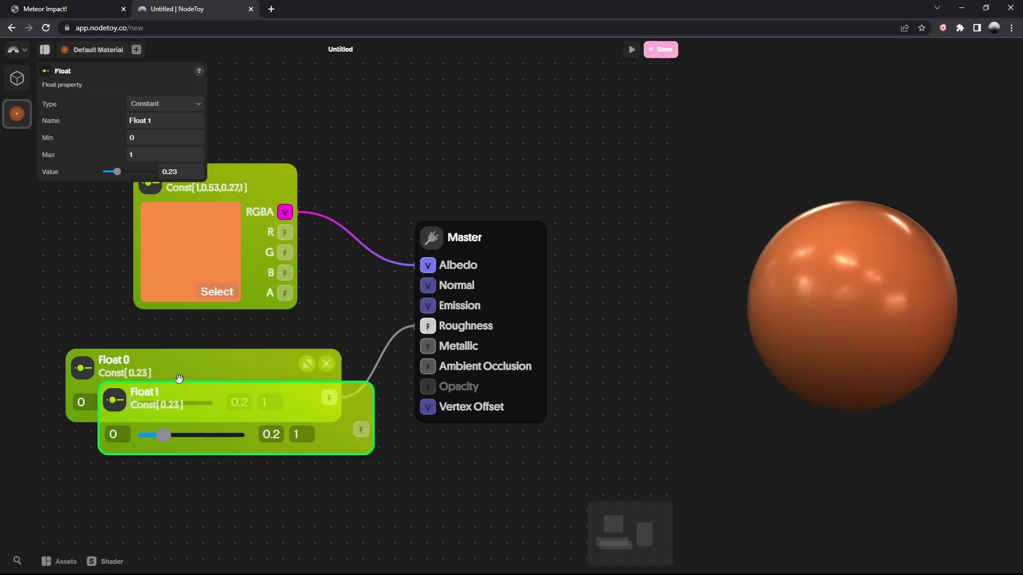
{"action": "left_click_drag", "start_coordinate": [201, 413], "coordinate": [179, 454]}
{"action": "left_click_drag", "start_coordinate": [328, 485], "coordinate": [423, 346]}
{"action": "left_click_drag", "start_coordinate": [131, 479], "coordinate": [189, 489]}
{"action": "left_click_drag", "start_coordinate": [766, 316], "coordinate": [831, 325]}
{"action": "mouse_move", "coordinate": [136, 409]}
{"action": "left_mouse_down"}
{"action": "mouse_move", "coordinate": [159, 410]}
{"action": "mouse_move", "coordinate": [149, 410]}
{"action": "left_mouse_up"}
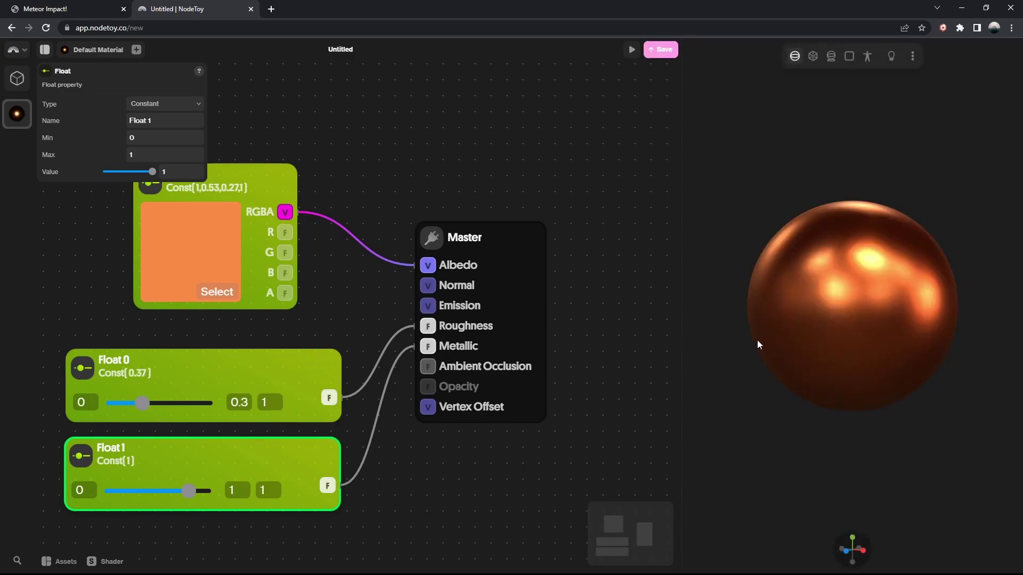
{"action": "left_click_drag", "start_coordinate": [861, 546], "coordinate": [877, 342]}
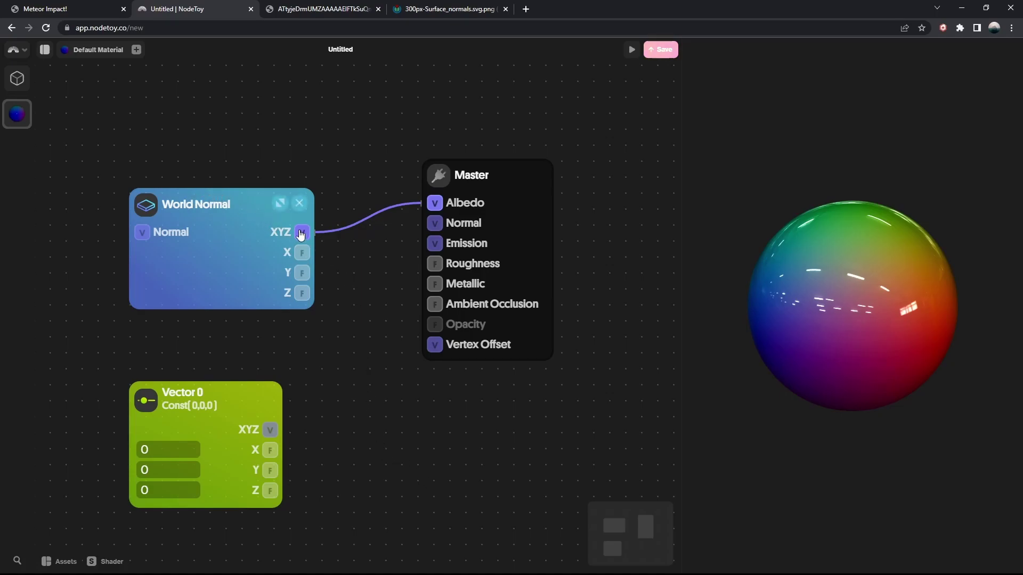
- Connect World Normal's XYZ output to the Master's Albedo input
{"action": "left_click_drag", "start_coordinate": [303, 232], "coordinate": [444, 204]}
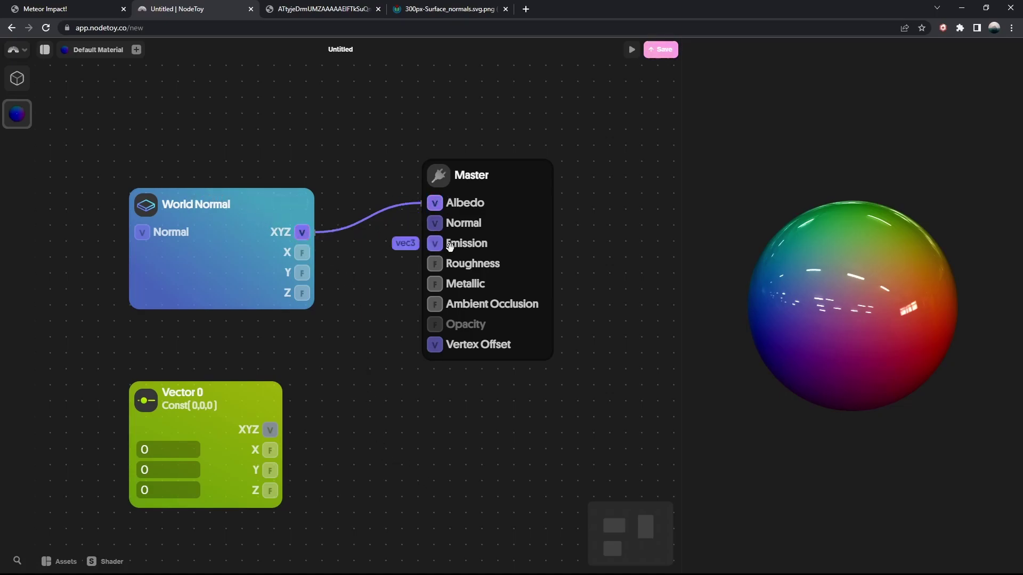
- View the plane normal-vector and surface-normals reference images, then close those tabs
{"action": "left_click", "coordinate": [327, 9]}
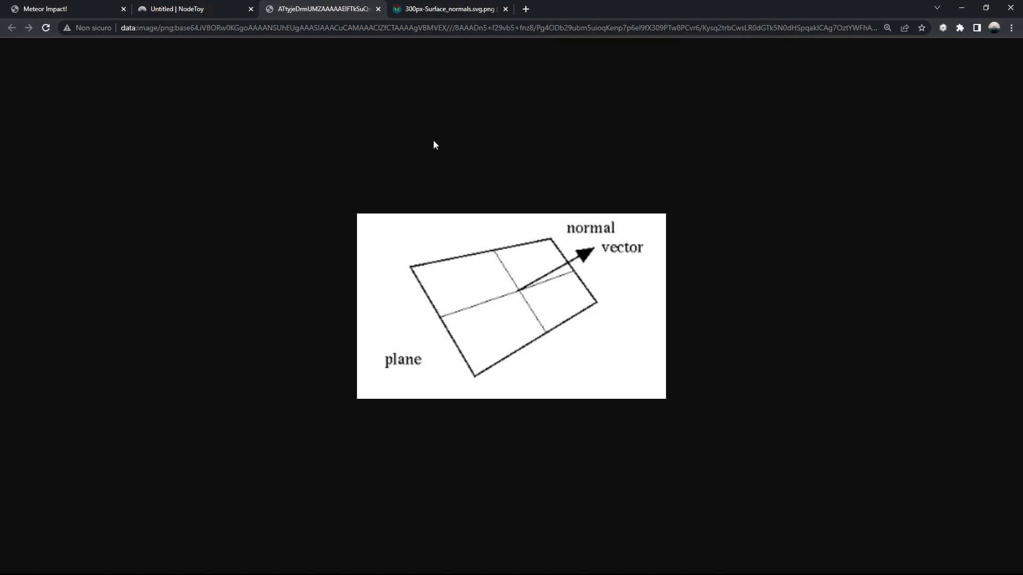
{"action": "left_click", "coordinate": [443, 11]}
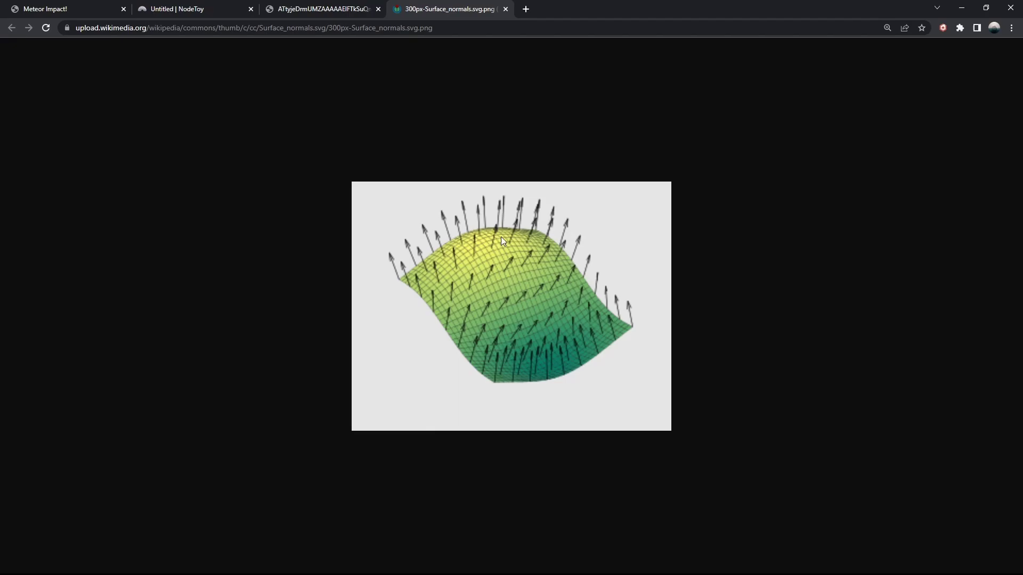
{"action": "key", "text": "ctrl+w"}
{"action": "key", "text": "ctrl+w"}
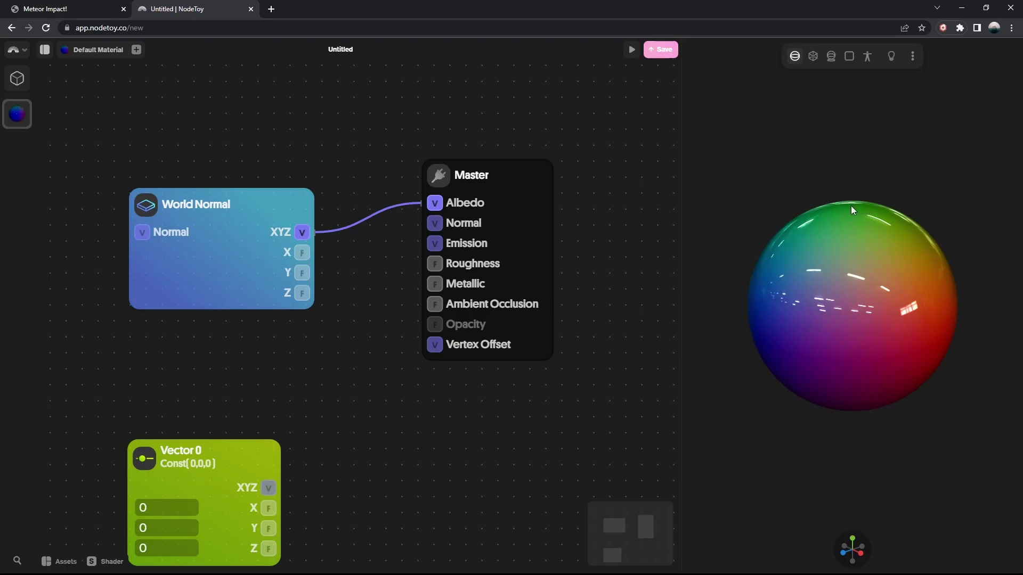
{"action": "left_click_drag", "start_coordinate": [97, 96], "coordinate": [619, 403]}
{"action": "left_click", "coordinate": [618, 402]}
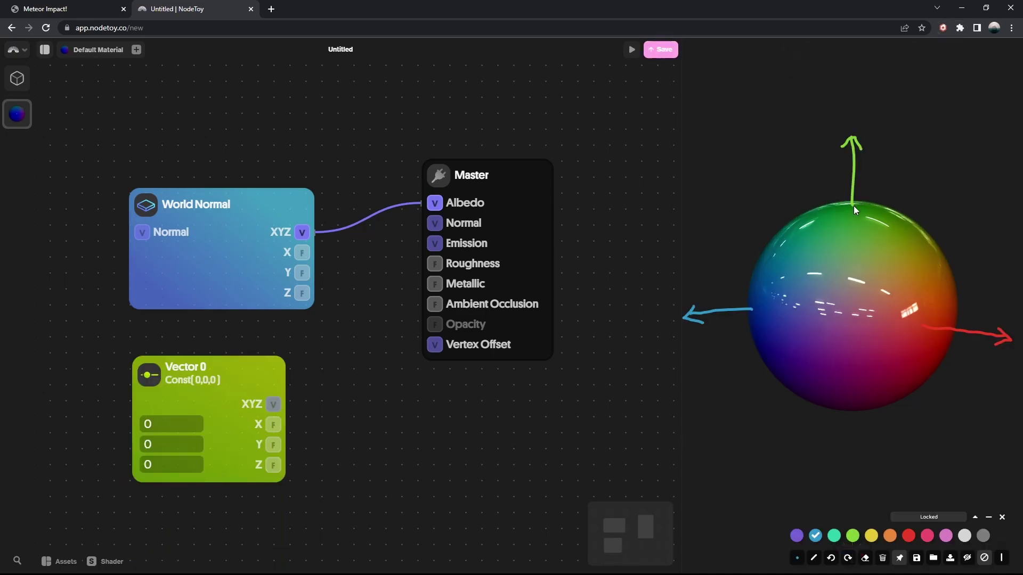
{"action": "mouse_move", "coordinate": [852, 206]}
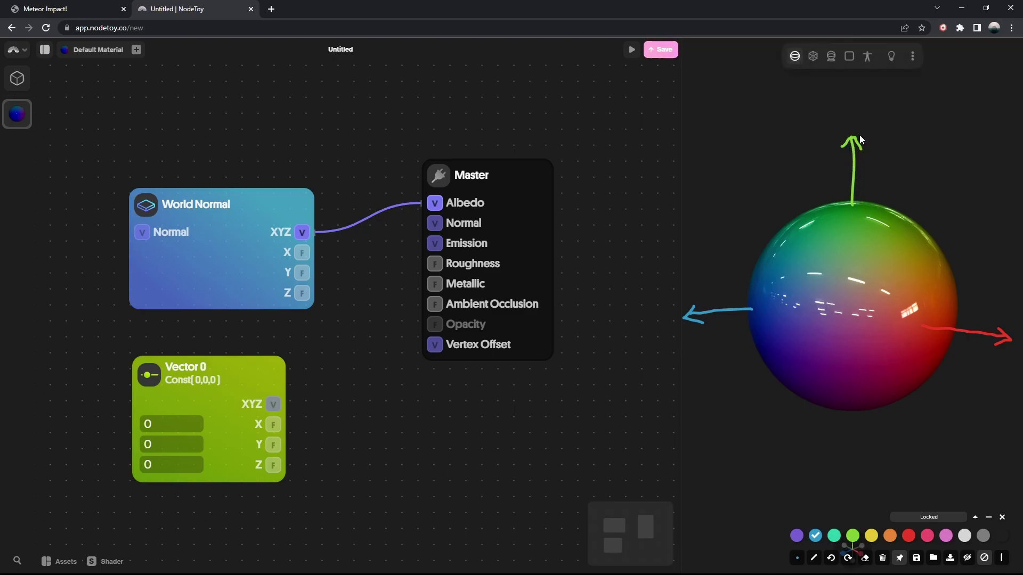
- Set Vector 0's Y component to 1, giving (0,1,0), and briefly preview its green colour
{"action": "left_click_drag", "start_coordinate": [210, 382], "coordinate": [206, 390]}
{"action": "double_click", "coordinate": [158, 452]}
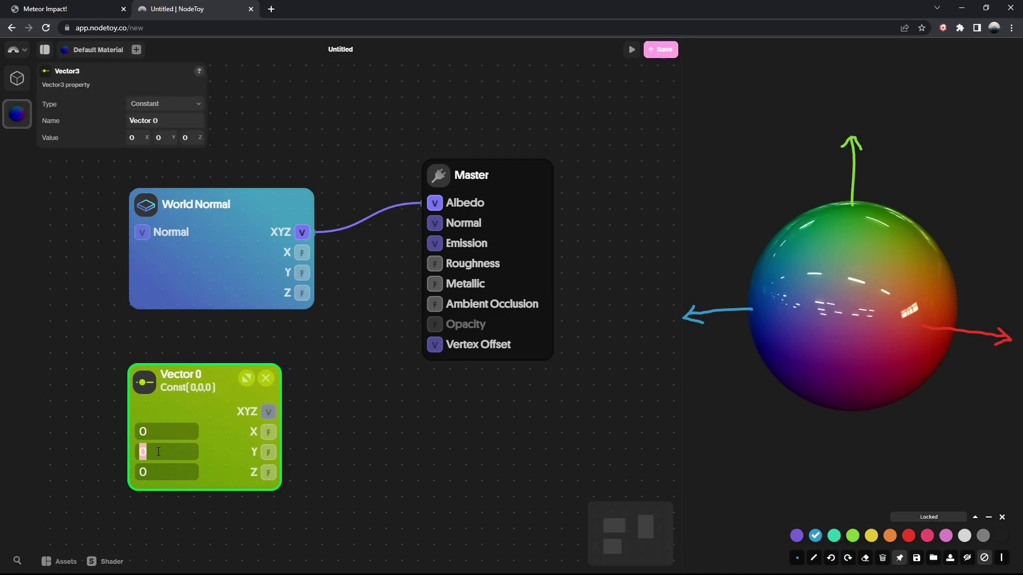
{"action": "type", "text": "1"}
{"action": "left_click", "coordinate": [247, 379]}
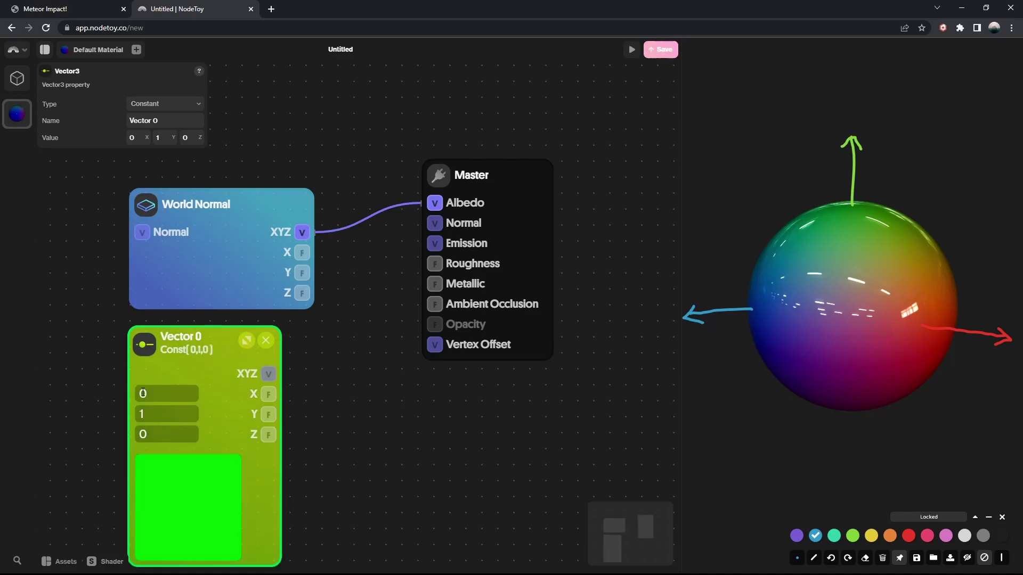
{"action": "left_click", "coordinate": [204, 512]}
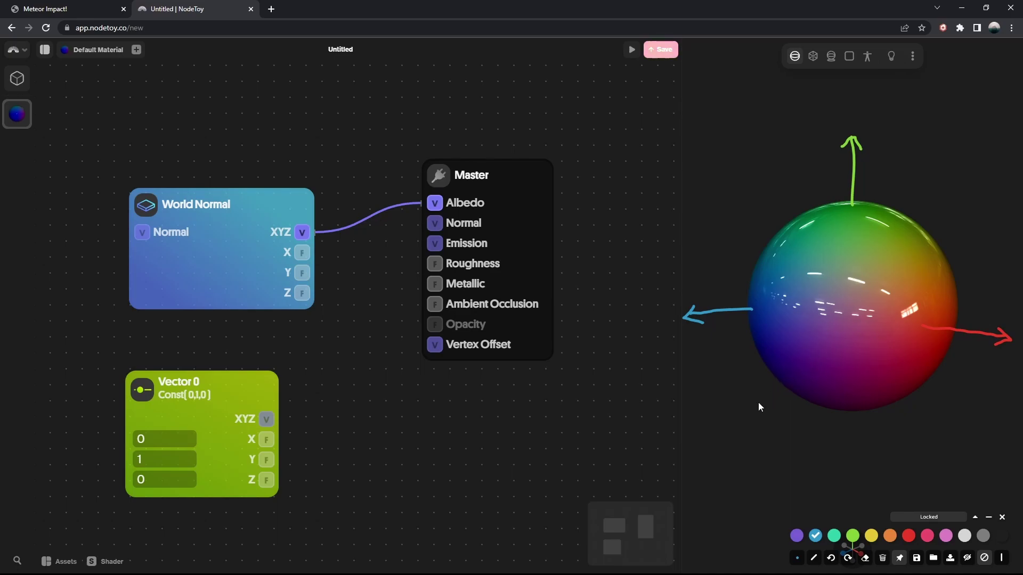
- Remove the Vector 0 node, then box-select and deselect the World Normal and Master nodes
{"action": "key", "text": "ctrl+z"}
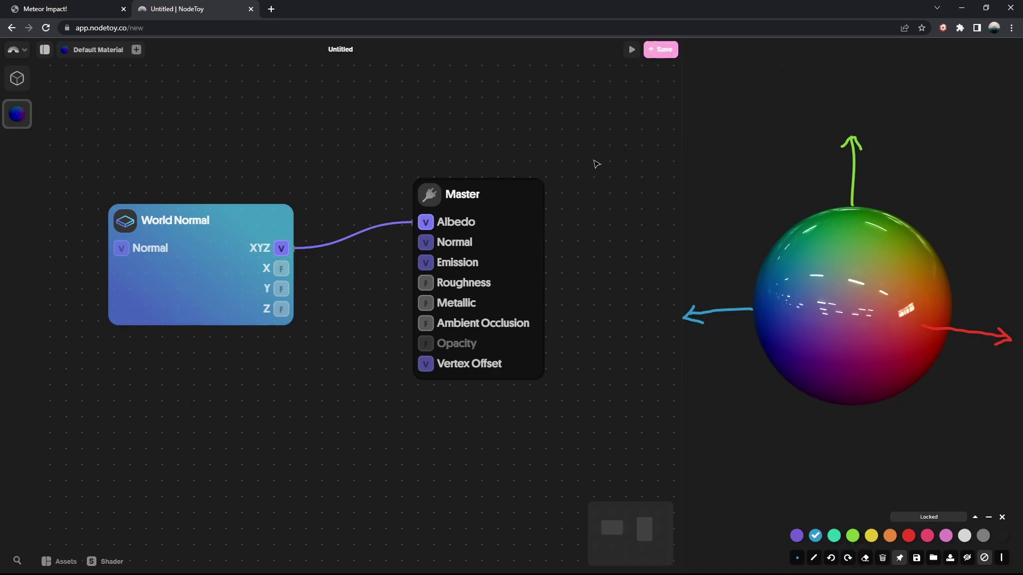
{"action": "left_click_drag", "start_coordinate": [612, 148], "coordinate": [77, 405]}
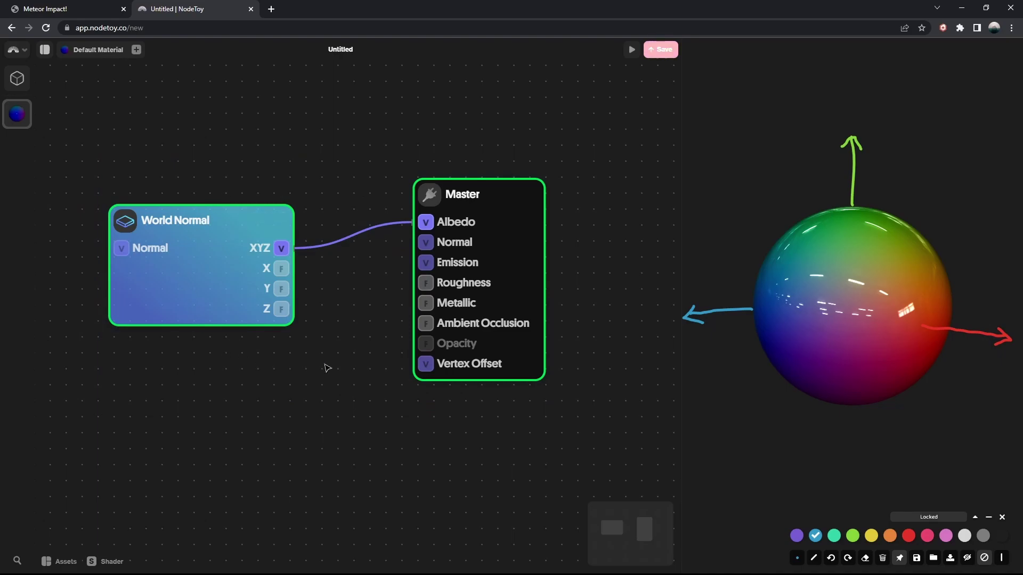
{"action": "left_click", "coordinate": [215, 387]}
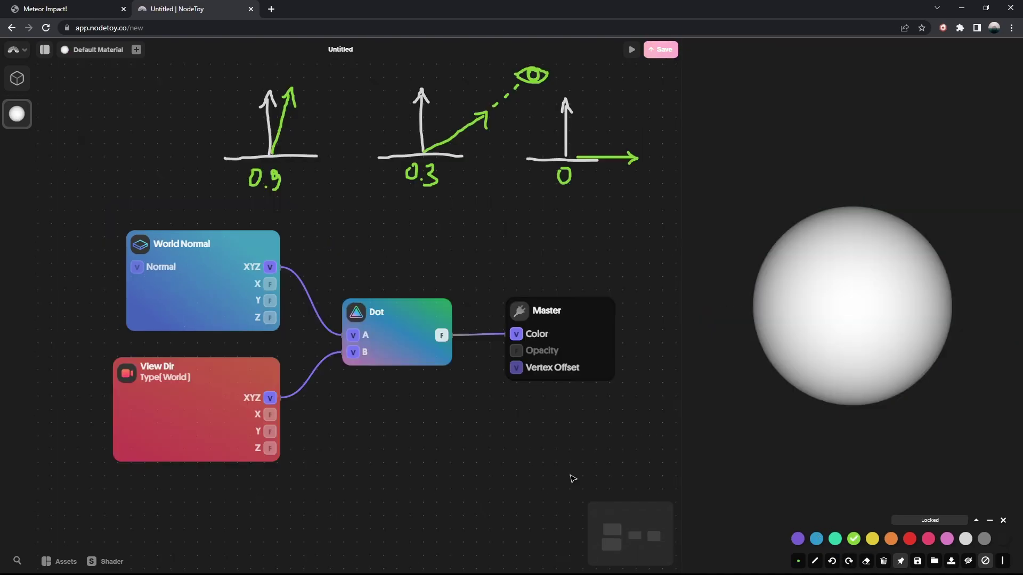
{"action": "left_click", "coordinate": [550, 312]}
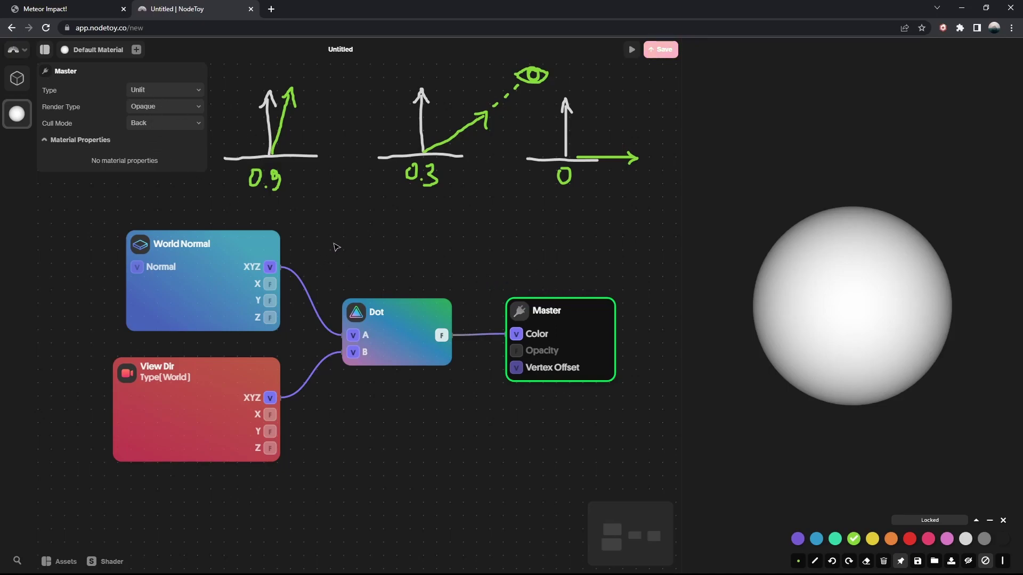
{"action": "left_click", "coordinate": [535, 274]}
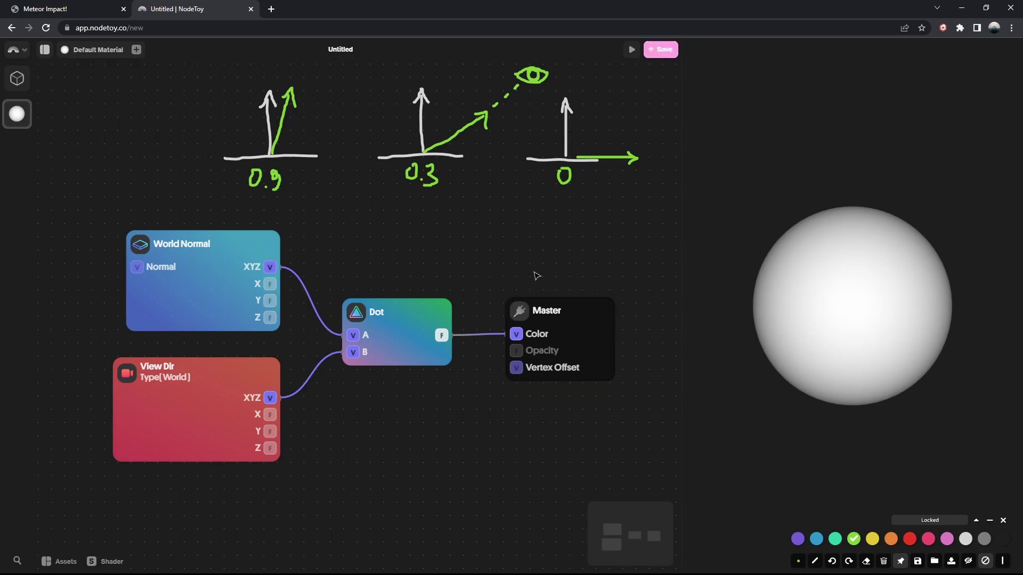
{"action": "left_click", "coordinate": [177, 246]}
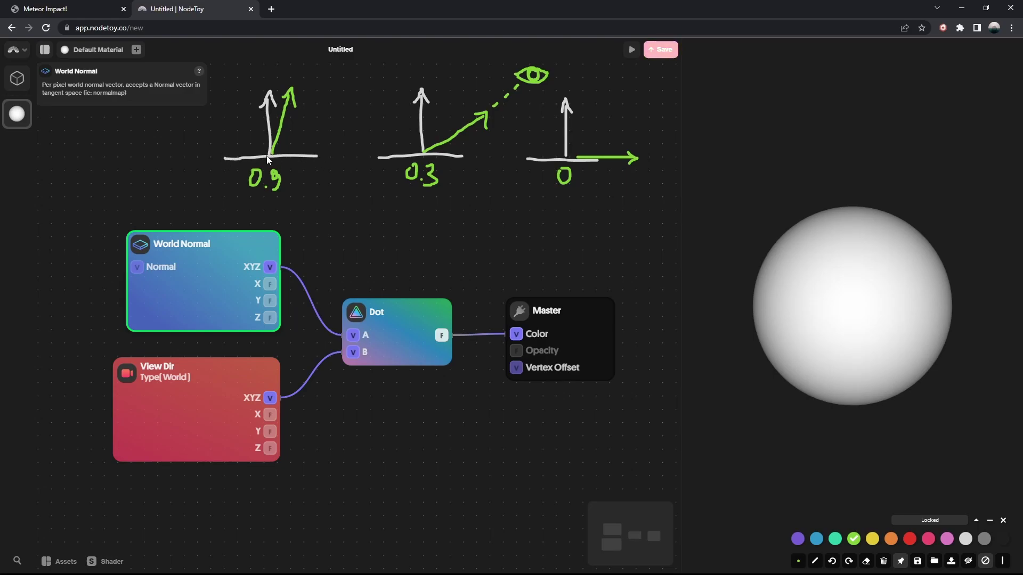
{"action": "mouse_move", "coordinate": [854, 267]}
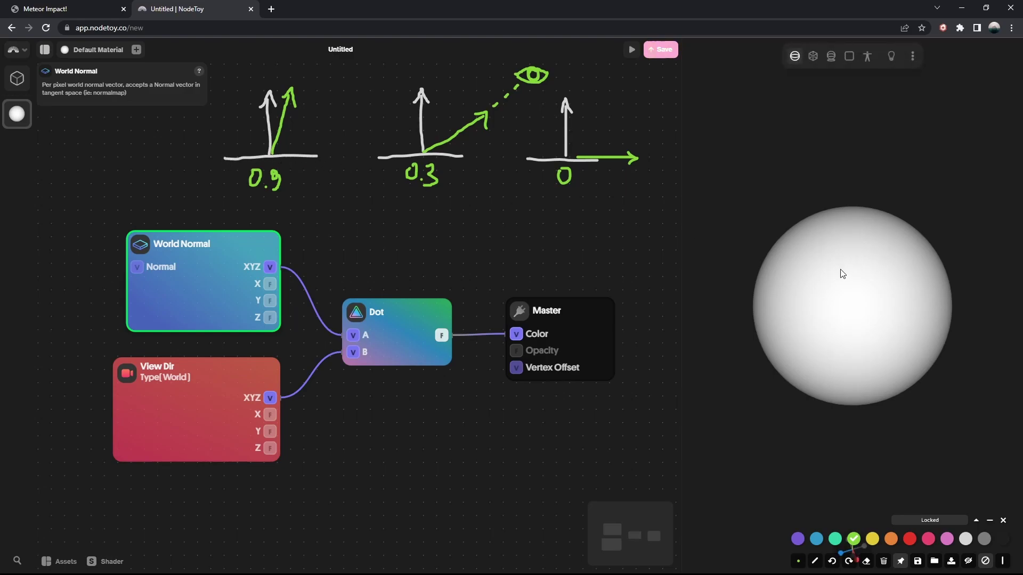
{"action": "left_click", "coordinate": [203, 377]}
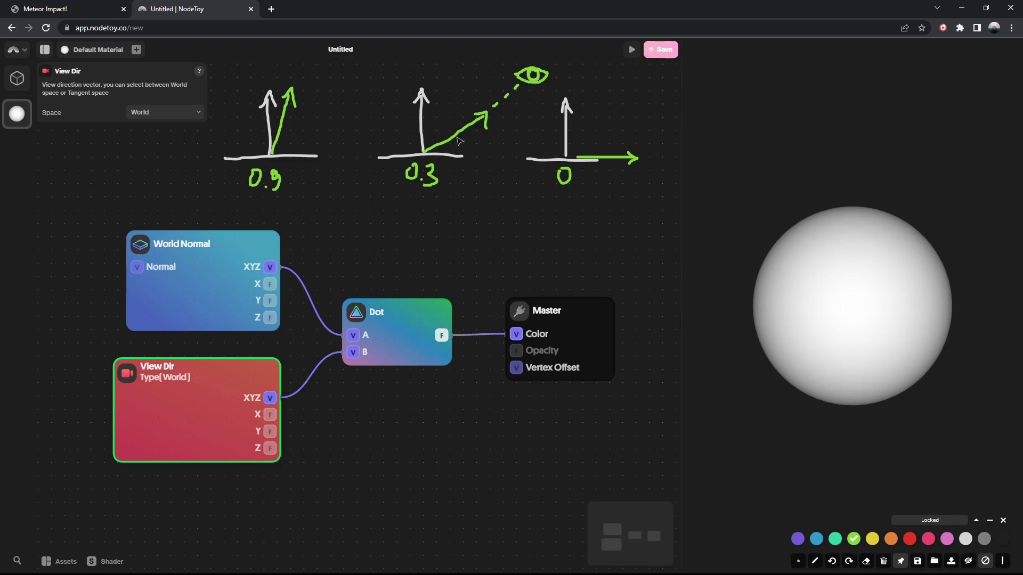
{"action": "left_click", "coordinate": [530, 79]}
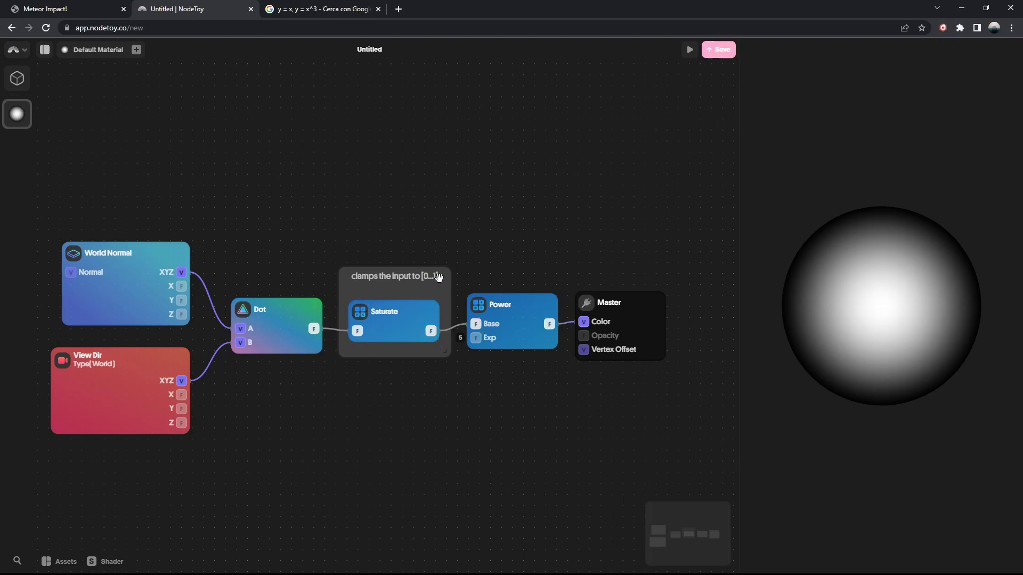
- Compare the y = x and y = x^3 curves in the Google results, then return to NodeToy
{"action": "key", "text": "ctrl+Tab"}
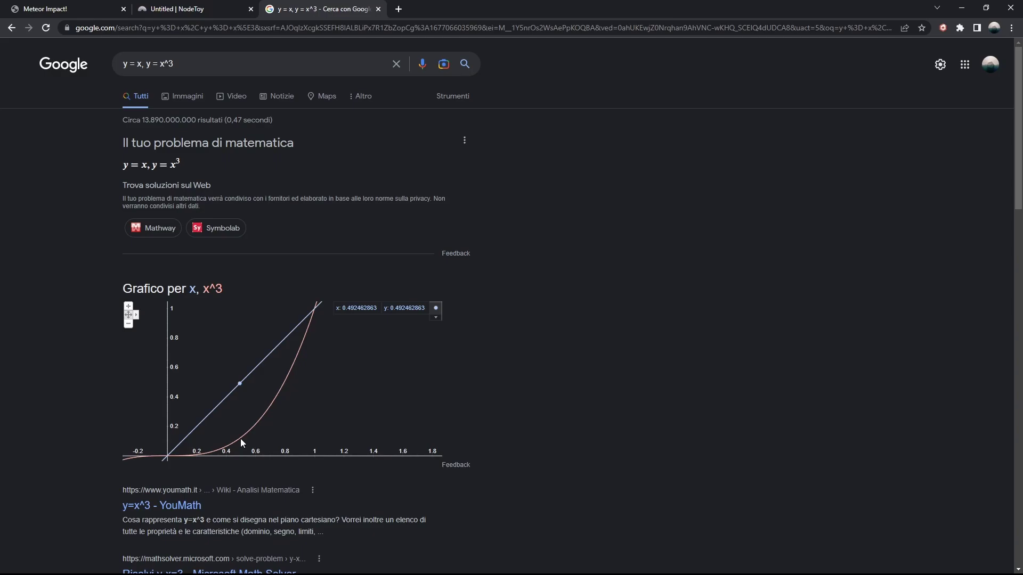
{"action": "key", "text": "ctrl+shift+Tab"}
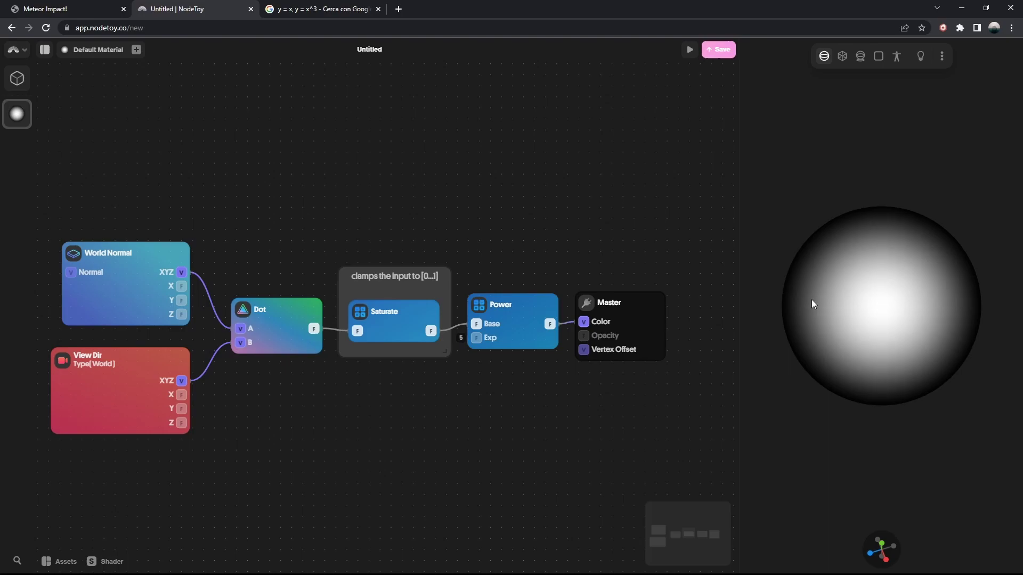
- Try Power exponent values 2, 3 and 5 to compare the sphere's falloff
{"action": "left_click", "coordinate": [508, 305]}
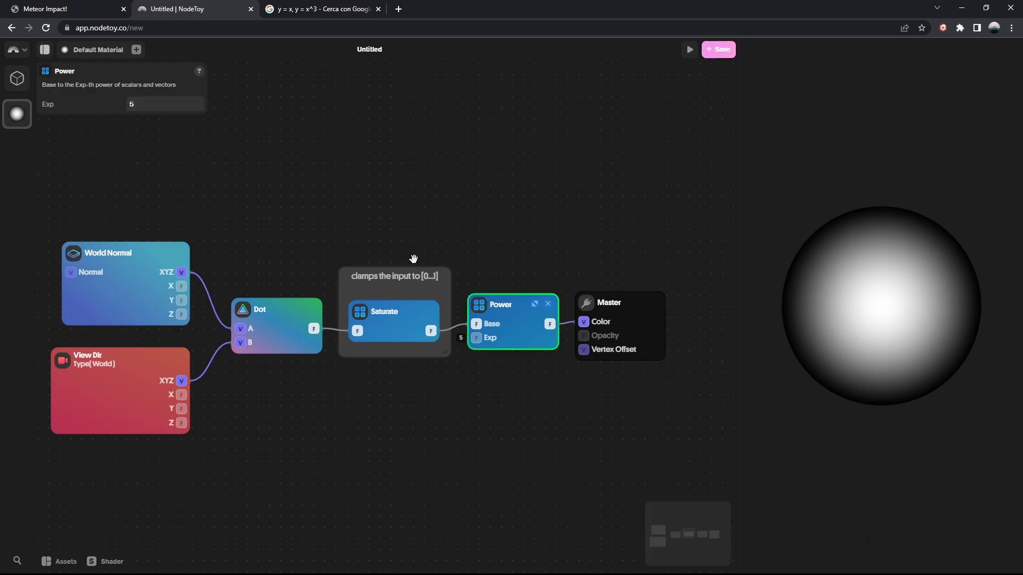
{"action": "left_click", "coordinate": [152, 100]}
{"action": "key", "text": "Return"}
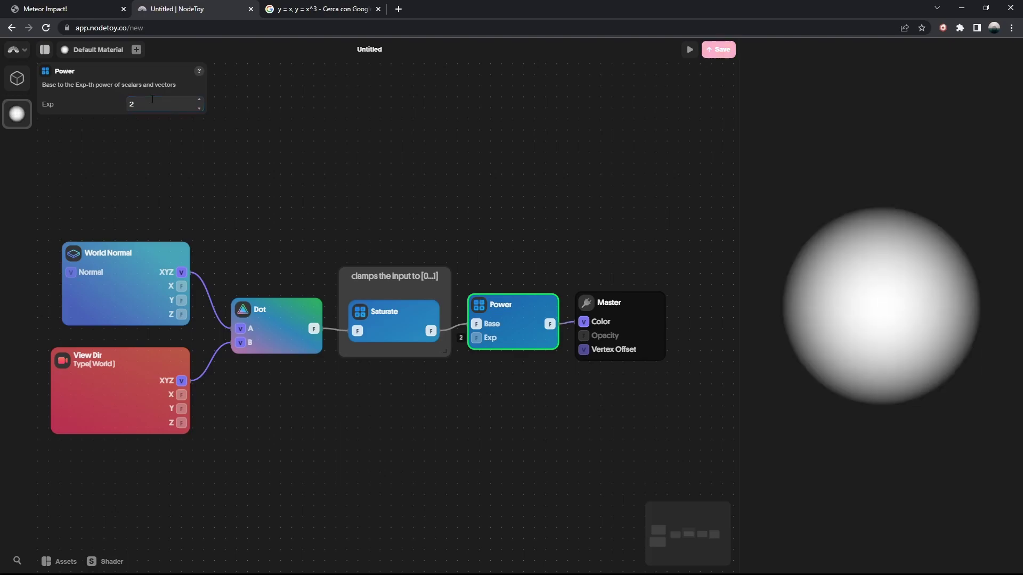
{"action": "left_click", "coordinate": [145, 106]}
{"action": "left_click", "coordinate": [144, 106]}
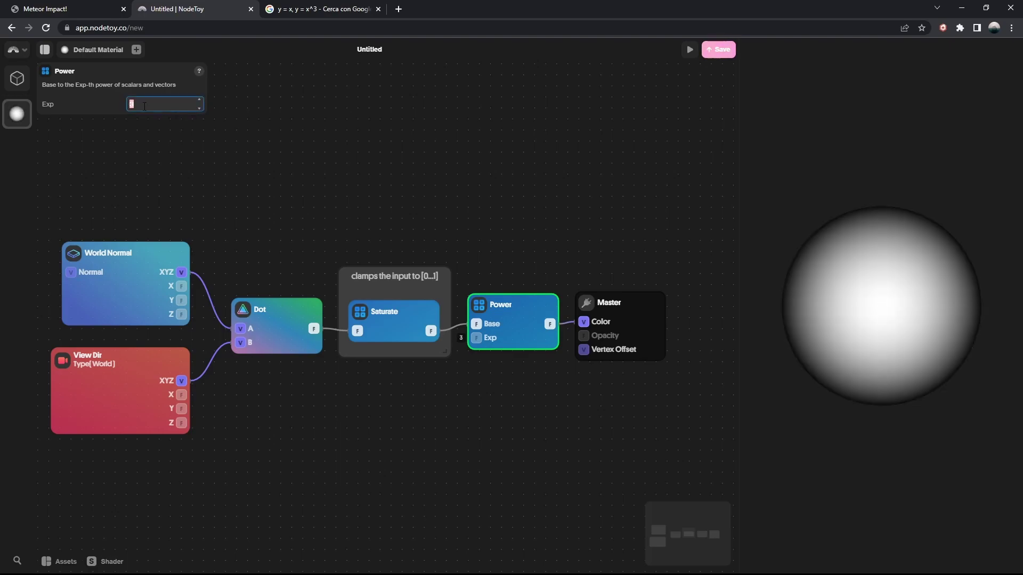
{"action": "key", "text": "Return"}
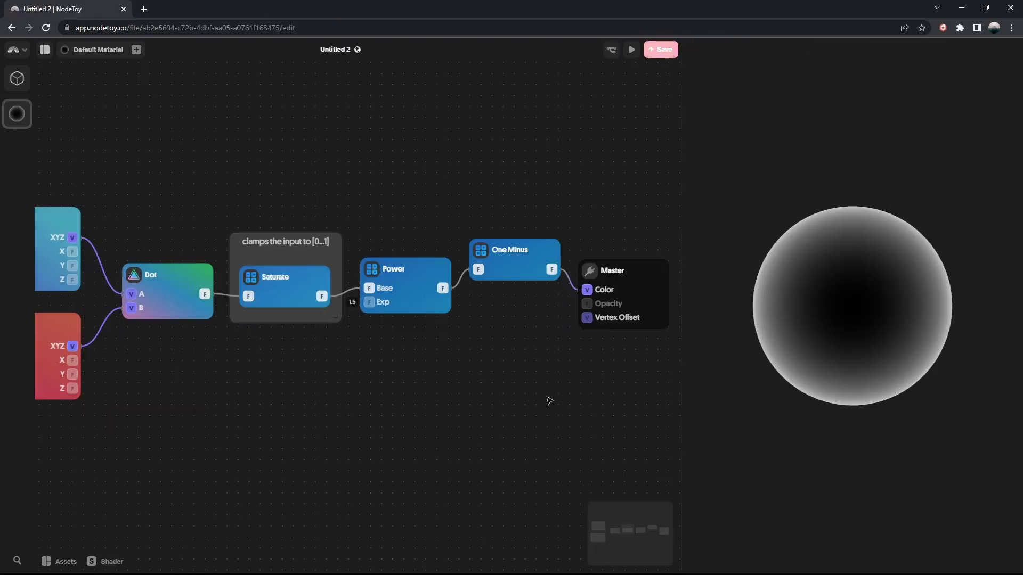
- Connect Power directly to the Master Color, bypassing One Minus, to compare
{"action": "left_click_drag", "start_coordinate": [504, 256], "coordinate": [503, 249]}
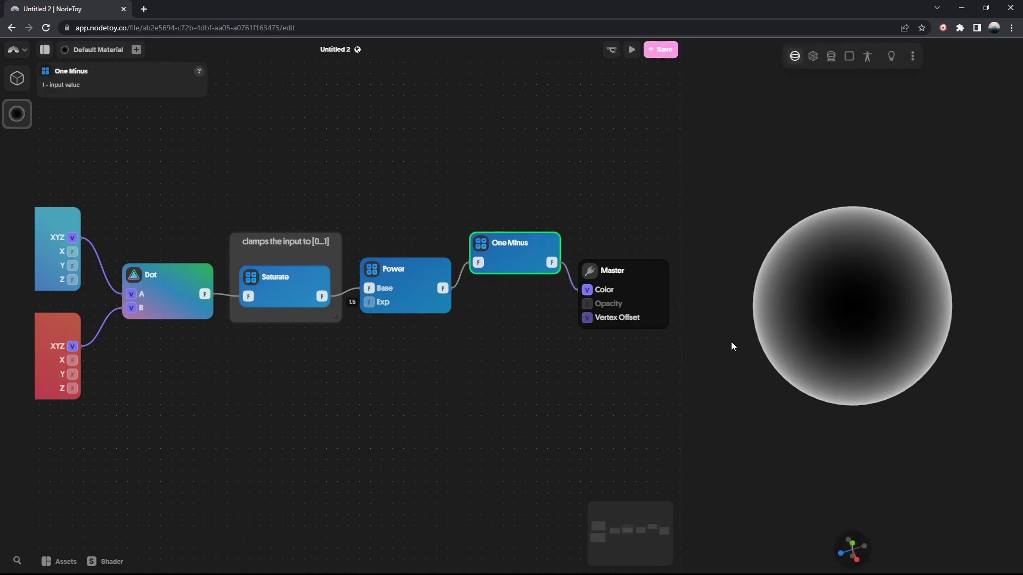
{"action": "left_click_drag", "start_coordinate": [444, 295], "coordinate": [587, 289]}
{"action": "left_click_drag", "start_coordinate": [354, 243], "coordinate": [460, 325]}
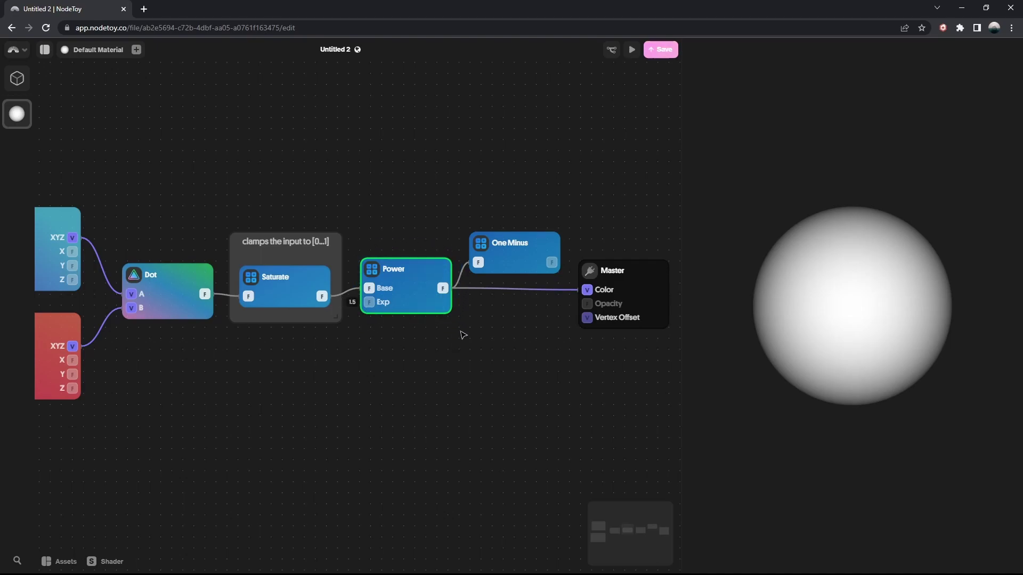
{"action": "mouse_move", "coordinate": [867, 303]}
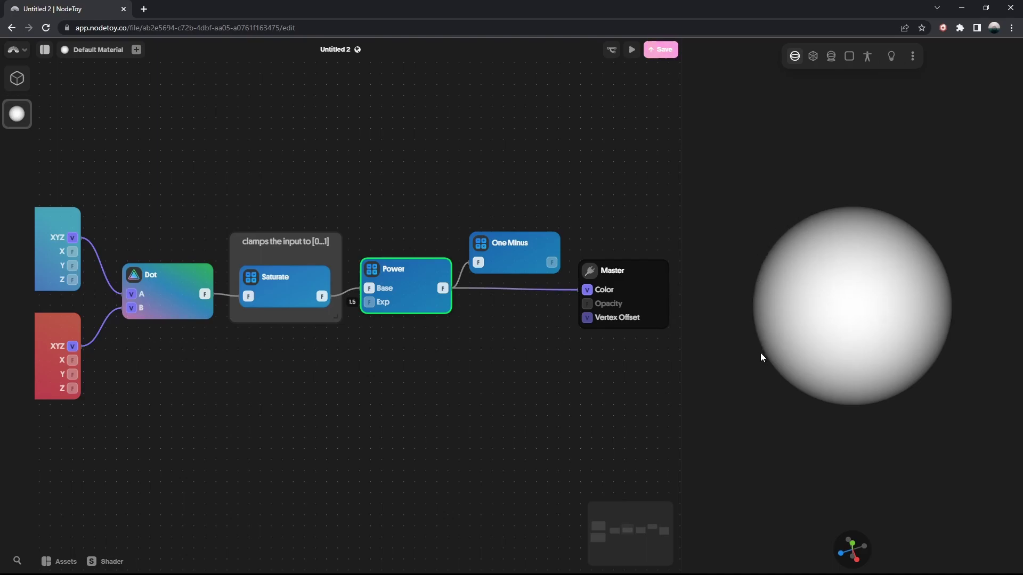
- Reconnect the One Minus output to the Master Color
{"action": "left_click_drag", "start_coordinate": [476, 203], "coordinate": [536, 339]}
{"action": "mouse_move", "coordinate": [479, 271]}
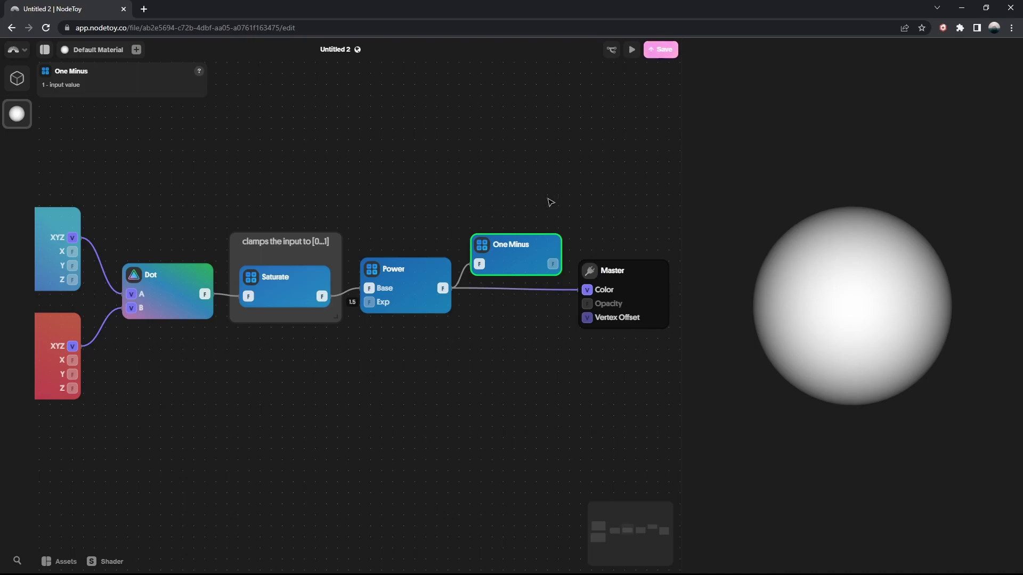
{"action": "left_click_drag", "start_coordinate": [552, 263], "coordinate": [587, 289]}
{"action": "left_click_drag", "start_coordinate": [504, 247], "coordinate": [502, 279]}
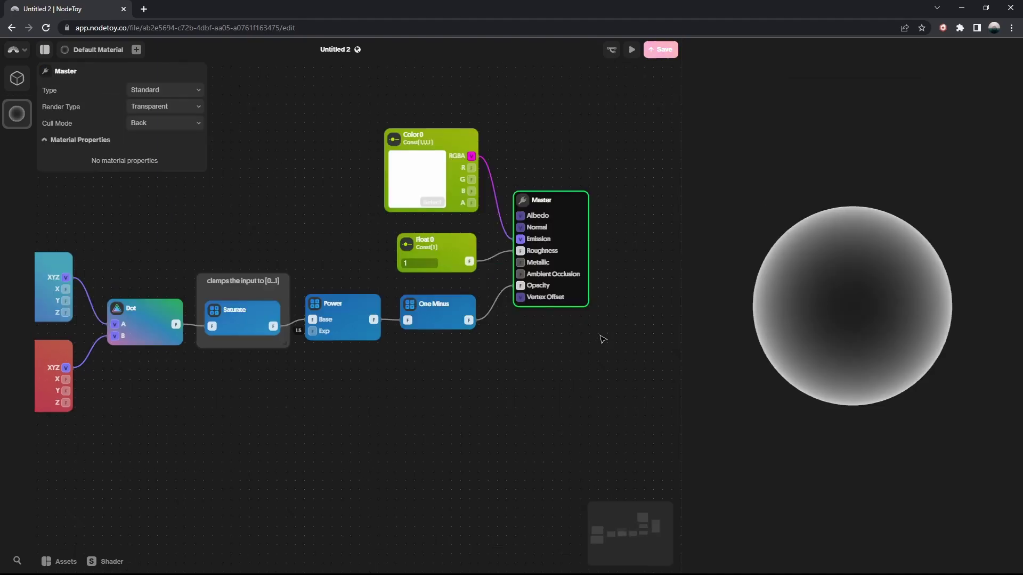
- Wire Color 0 into Emission, Float 0 into Roughness and One Minus into Opacity
{"action": "left_click_drag", "start_coordinate": [565, 202], "coordinate": [561, 203]}
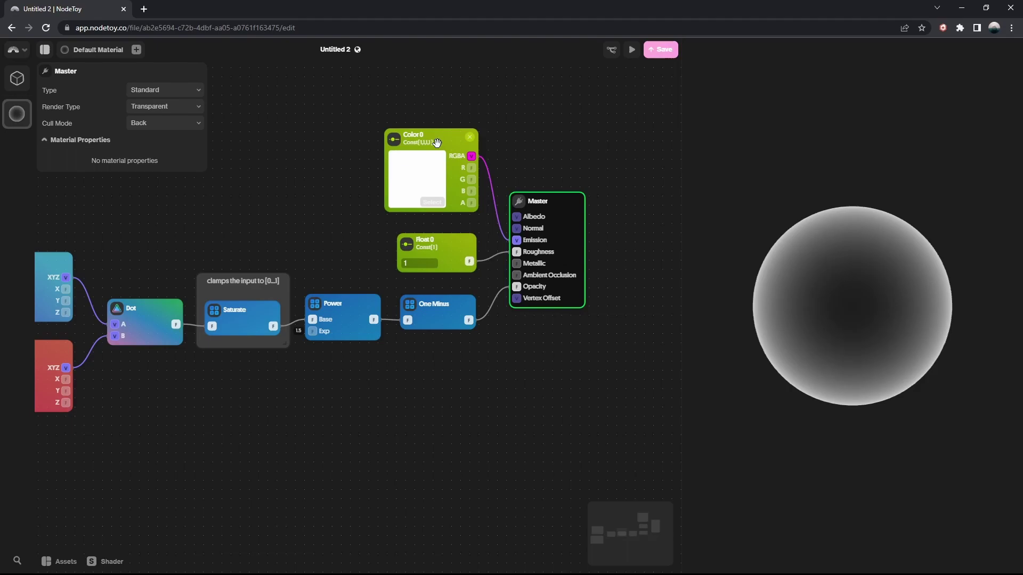
{"action": "left_click_drag", "start_coordinate": [471, 156], "coordinate": [517, 241]}
{"action": "left_click_drag", "start_coordinate": [447, 243], "coordinate": [521, 257]}
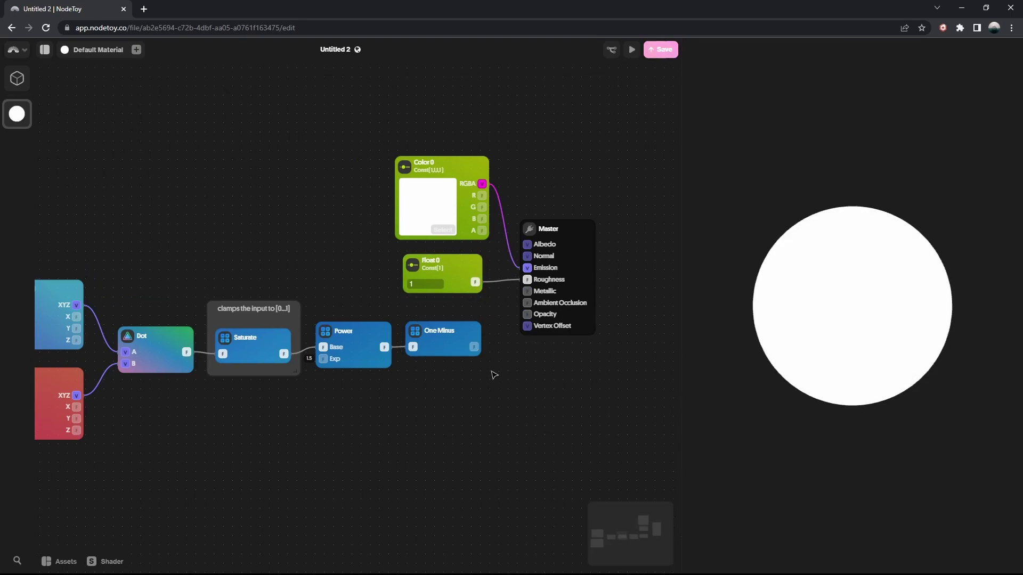
{"action": "left_click_drag", "start_coordinate": [476, 352], "coordinate": [527, 315]}
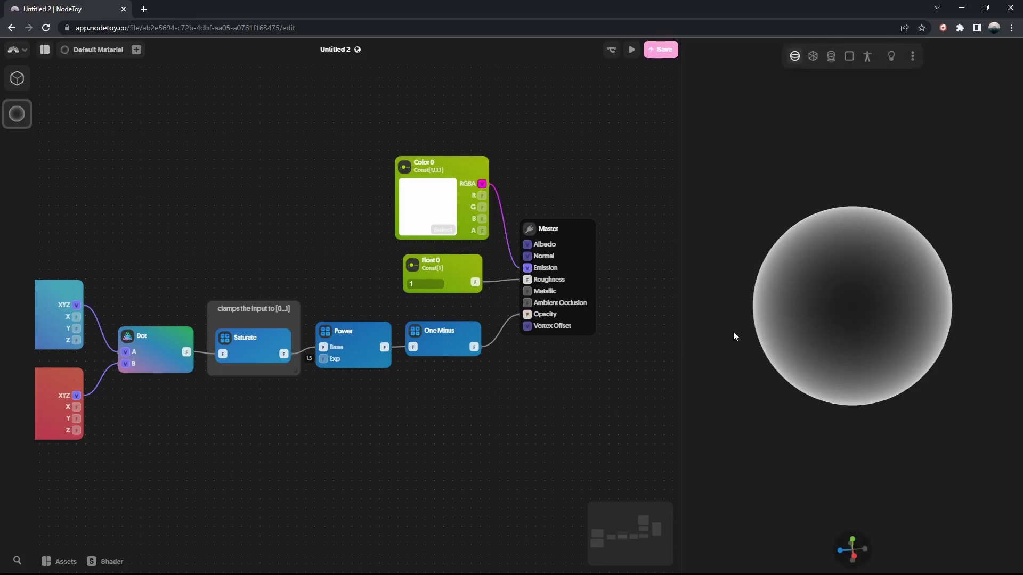
- Orbit the preview sphere to inspect the glowing rim
{"action": "left_click_drag", "start_coordinate": [761, 339], "coordinate": [796, 335]}
{"action": "mouse_move", "coordinate": [826, 339]}
{"action": "left_mouse_down"}
{"action": "mouse_move", "coordinate": [865, 354]}
{"action": "mouse_move", "coordinate": [792, 376]}
{"action": "mouse_move", "coordinate": [916, 376]}
{"action": "mouse_move", "coordinate": [839, 384]}
{"action": "left_mouse_up"}
{"action": "left_click_drag", "start_coordinate": [794, 372], "coordinate": [856, 377]}
- Set the Float driving the Power exponent to 1.5
{"action": "left_click", "coordinate": [341, 344]}
{"action": "scroll", "coordinate": [332, 365], "scroll_direction": "up", "scroll_amount": 3}
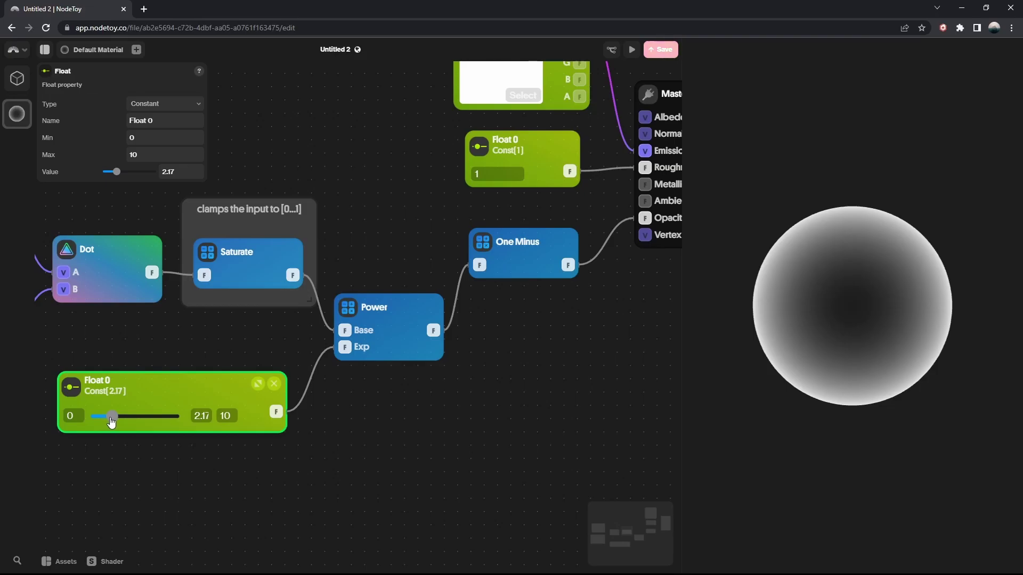
{"action": "mouse_move", "coordinate": [110, 418]}
{"action": "left_mouse_down"}
{"action": "mouse_move", "coordinate": [157, 421]}
{"action": "mouse_move", "coordinate": [110, 418]}
{"action": "left_mouse_up"}
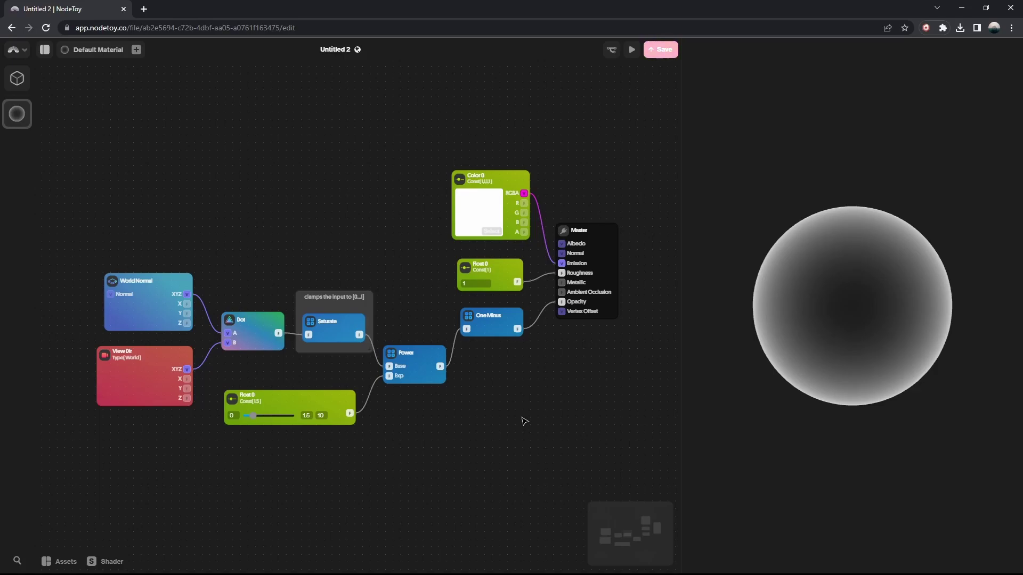
- Export the material as Self hosted and copy its Shader Data to the clipboard
{"action": "left_click", "coordinate": [19, 56]}
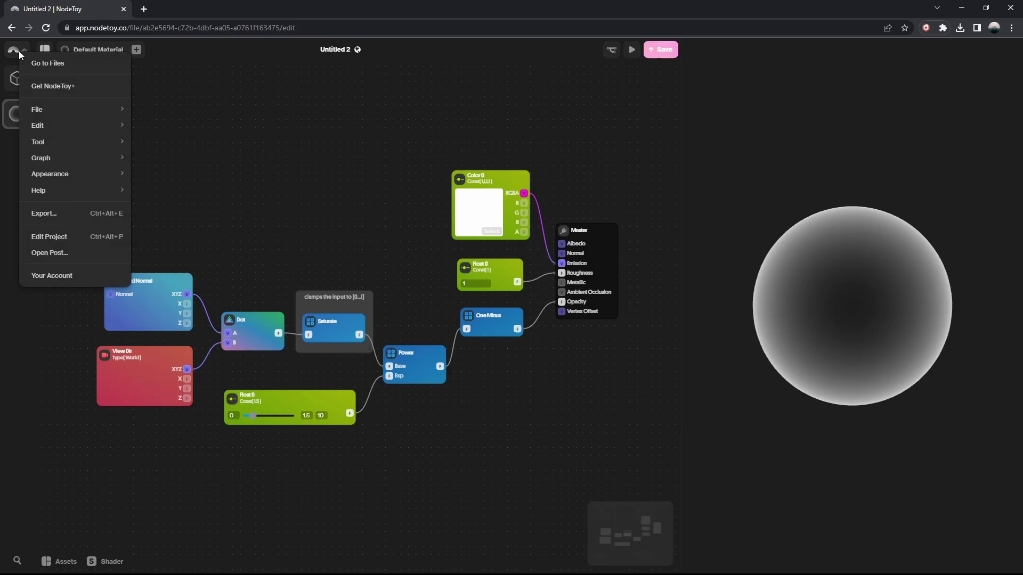
{"action": "left_click", "coordinate": [47, 213]}
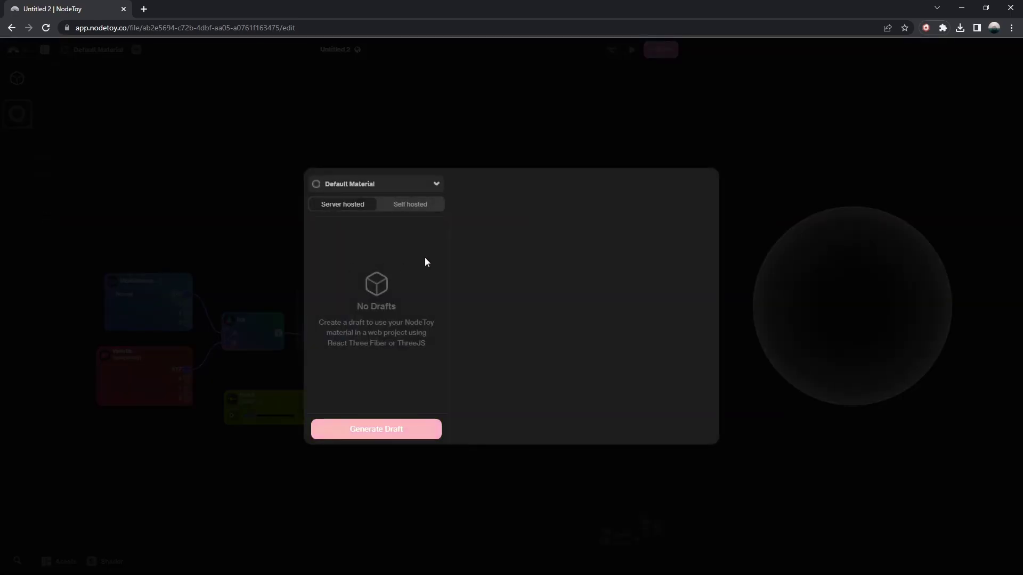
{"action": "left_click", "coordinate": [420, 204]}
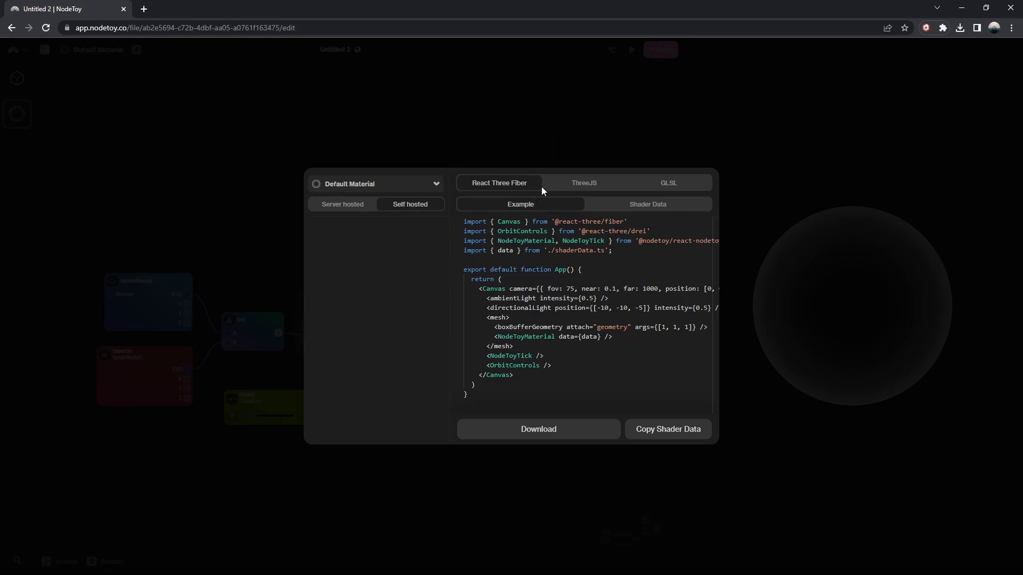
{"action": "left_click", "coordinate": [661, 209]}
{"action": "left_click", "coordinate": [661, 435]}
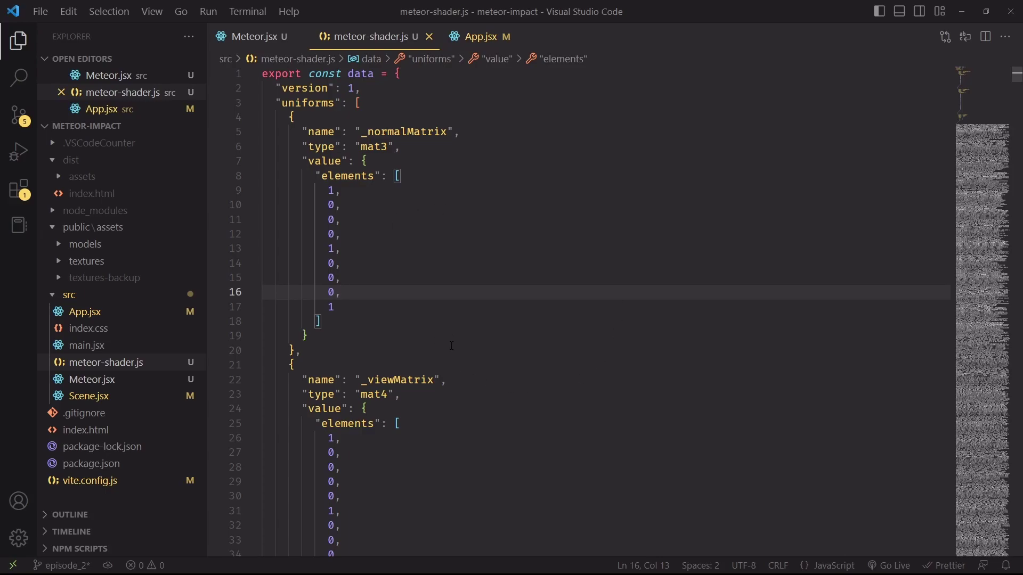
- Switch to Meteor.jsx, deselect the import lines and scroll down through the code
{"action": "left_click", "coordinate": [242, 37]}
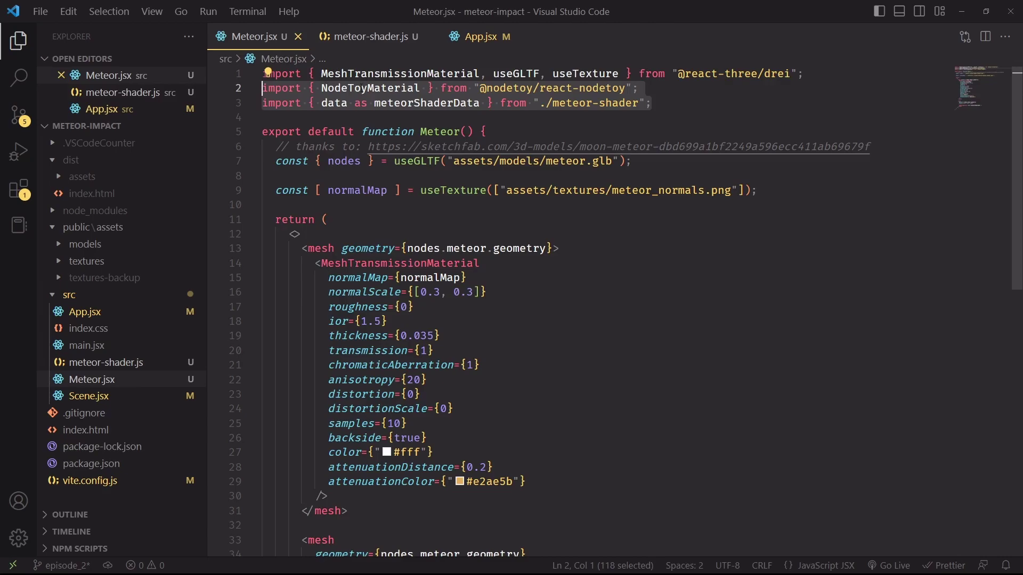
{"action": "left_click", "coordinate": [716, 122]}
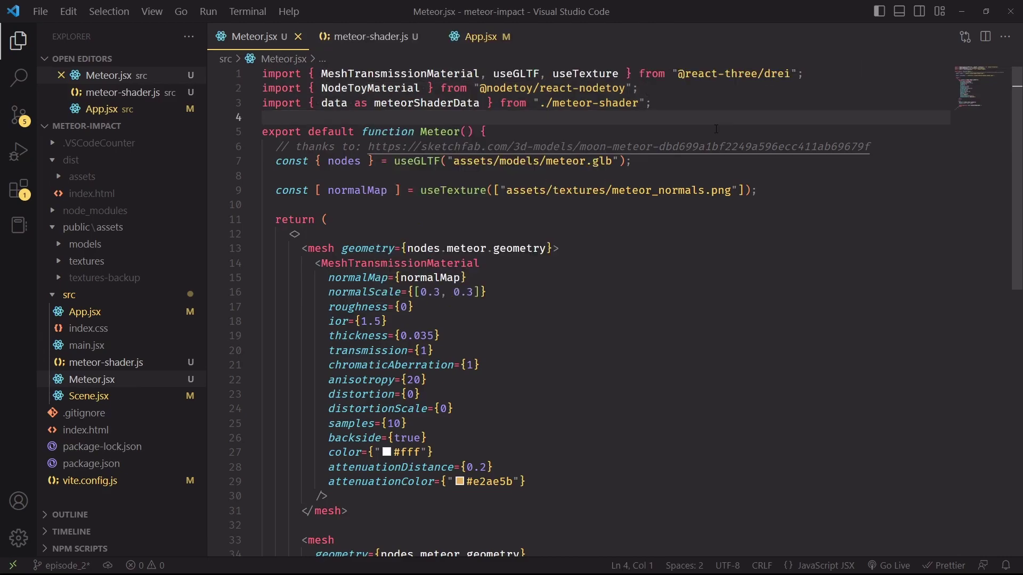
{"action": "scroll", "coordinate": [628, 125], "scroll_direction": "down", "scroll_amount": 5}
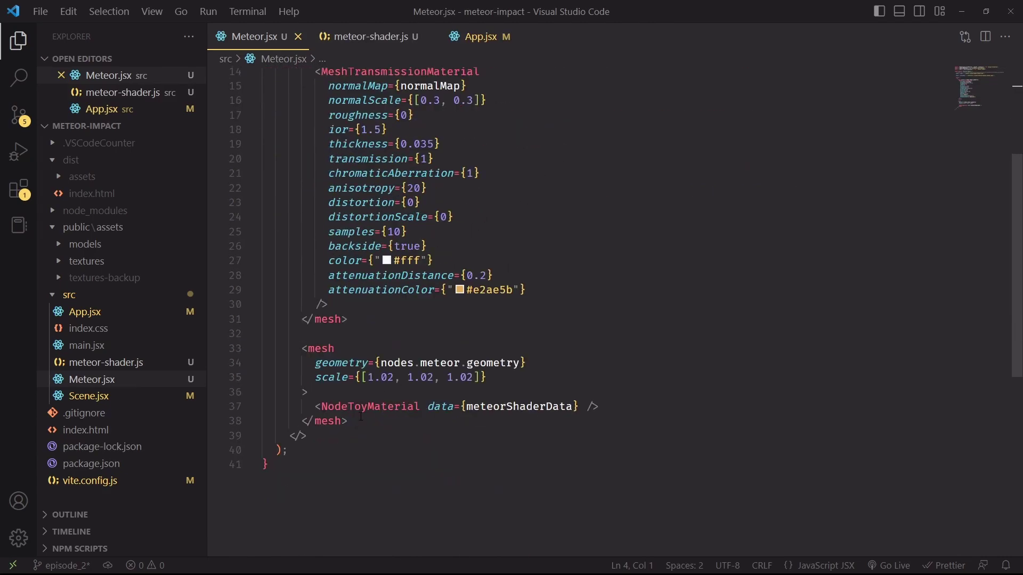
{"action": "left_click_drag", "start_coordinate": [361, 417], "coordinate": [241, 346]}
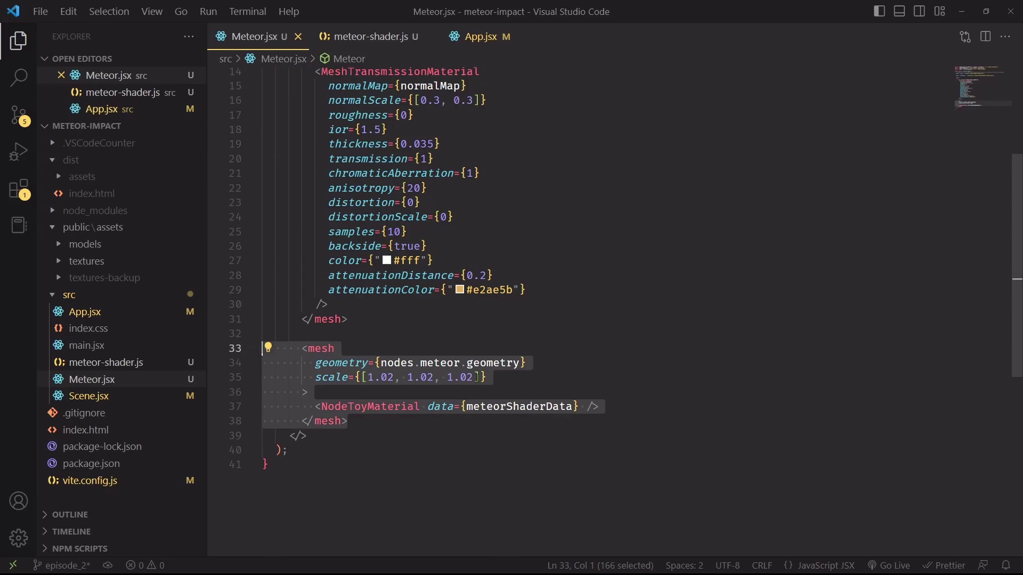
{"action": "left_click_drag", "start_coordinate": [546, 365], "coordinate": [234, 365]}
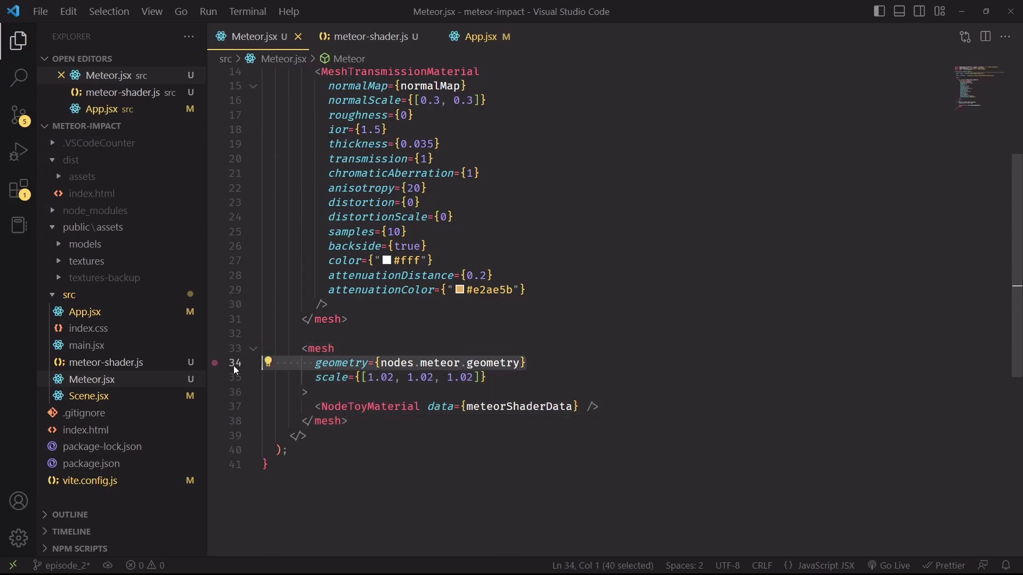
{"action": "scroll", "coordinate": [568, 269], "scroll_direction": "up", "scroll_amount": 3}
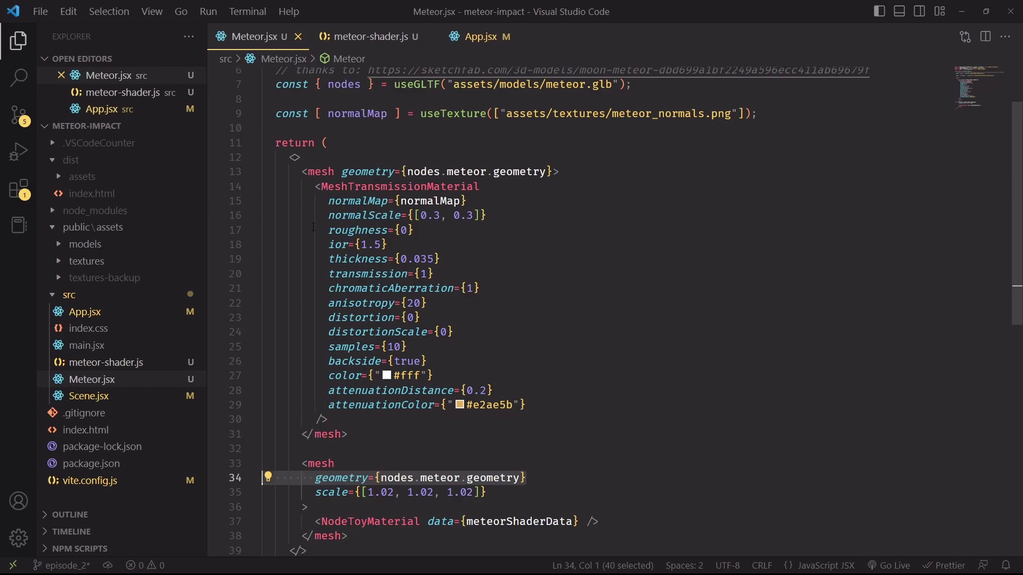
{"action": "scroll", "coordinate": [346, 413], "scroll_direction": "down", "scroll_amount": 3}
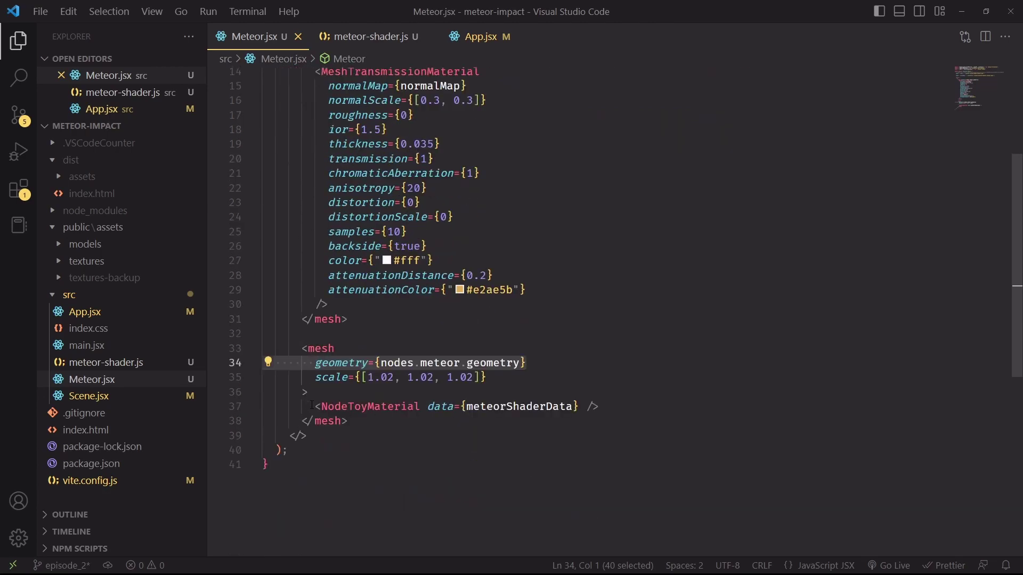
{"action": "left_click_drag", "start_coordinate": [312, 406], "coordinate": [612, 408]}
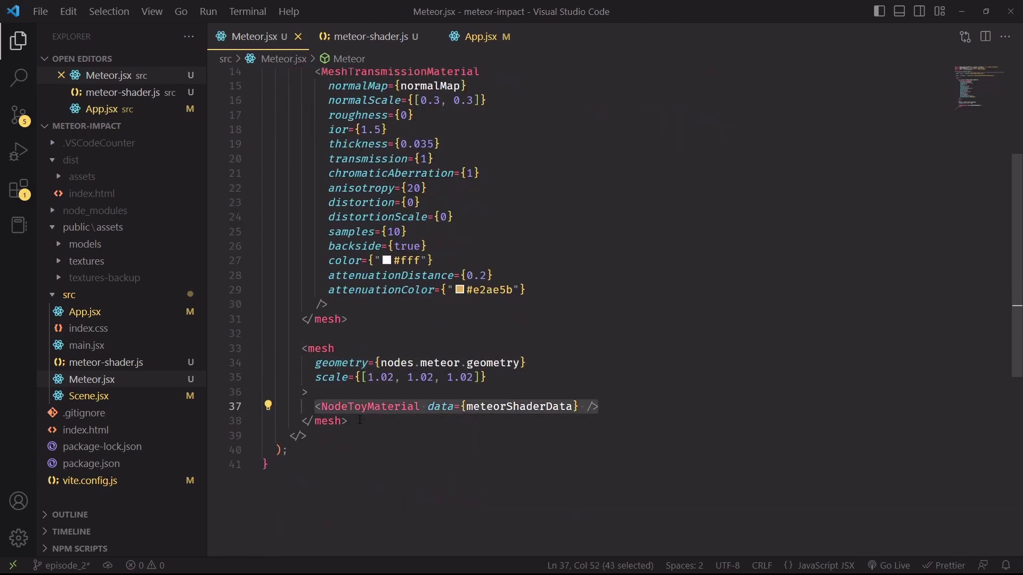
{"action": "left_click_drag", "start_coordinate": [356, 421], "coordinate": [264, 348]}
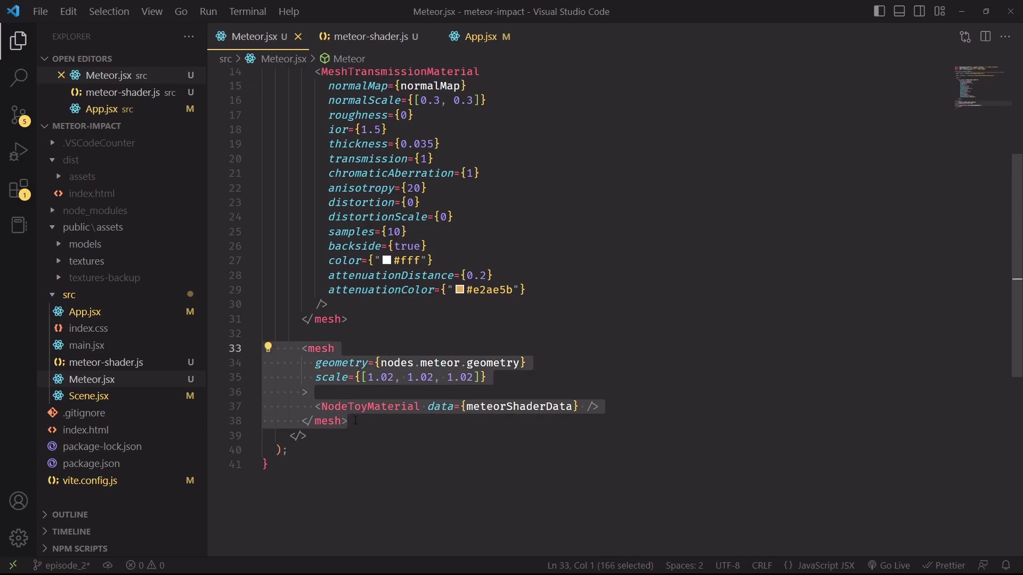
{"action": "scroll", "coordinate": [387, 380], "scroll_direction": "up", "scroll_amount": 1}
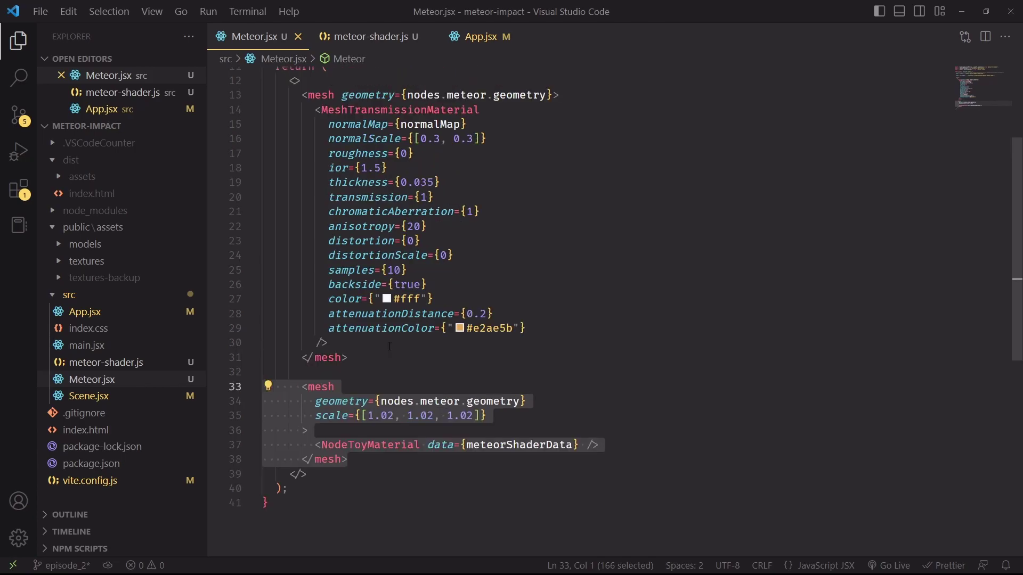
{"action": "left_click_drag", "start_coordinate": [349, 357], "coordinate": [263, 95]}
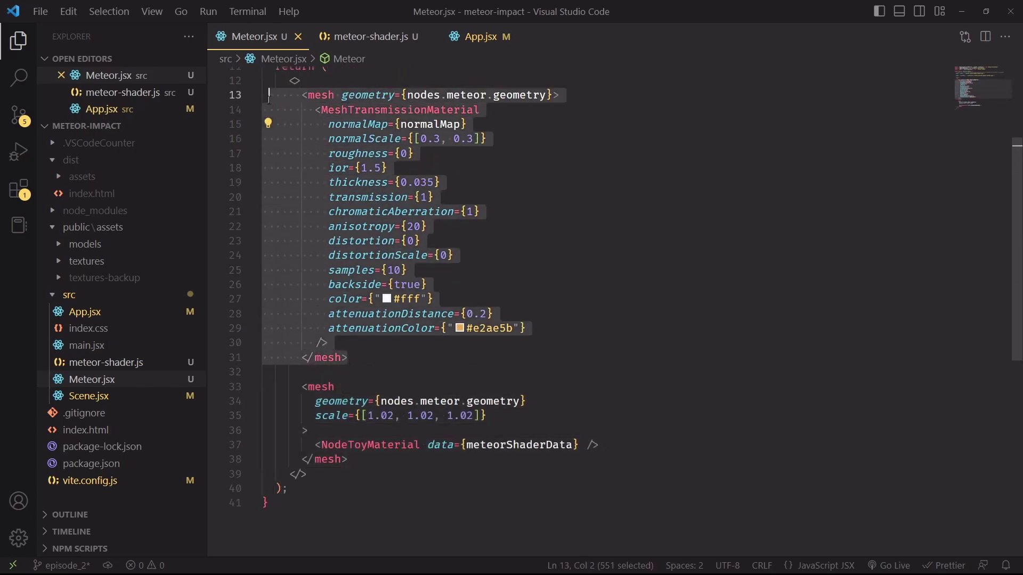
{"action": "left_click", "coordinate": [355, 459]}
{"action": "left_click_drag", "start_coordinate": [368, 463], "coordinate": [263, 387]}
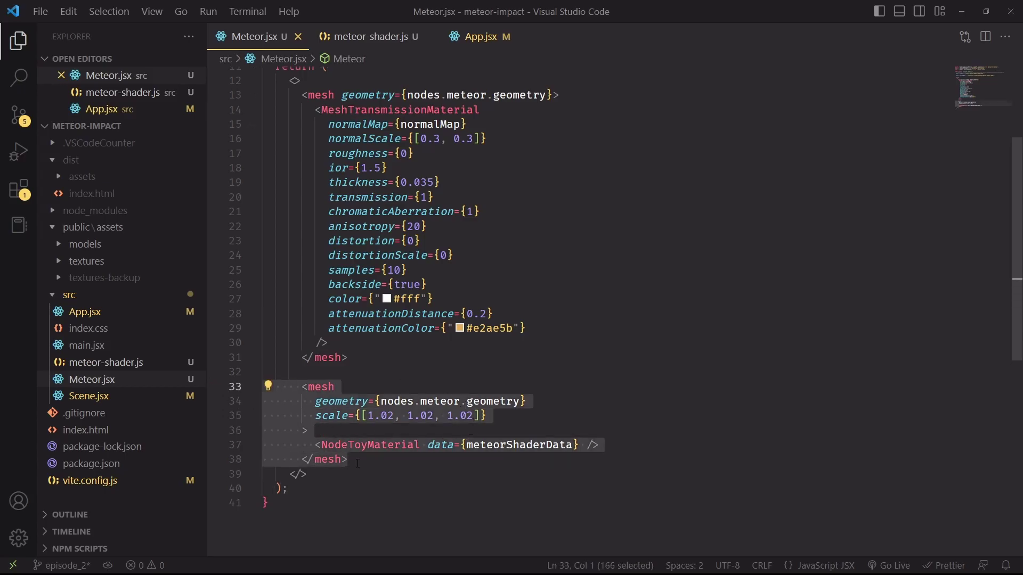
{"action": "left_click_drag", "start_coordinate": [381, 363], "coordinate": [262, 95]}
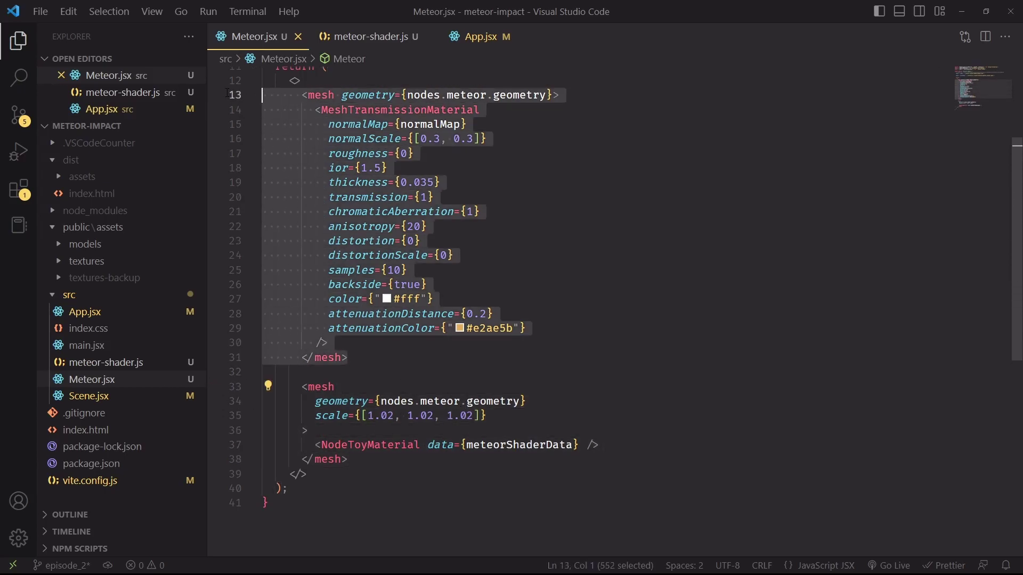